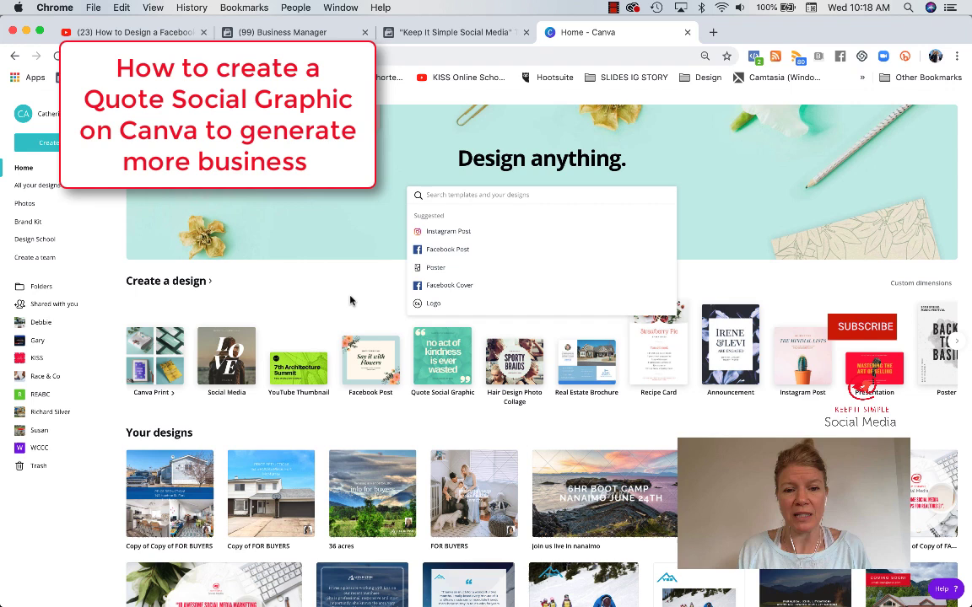
Step: Copy the text of the Nanaimo workshop review from the Facebook page's Reviews tab
click(444, 33)
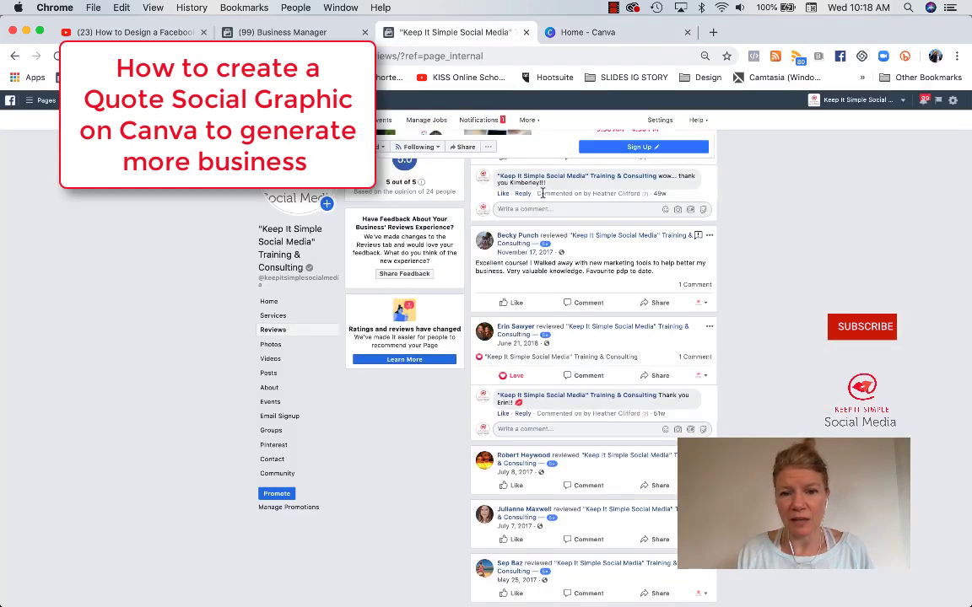
scroll(782, 376, down, 3)
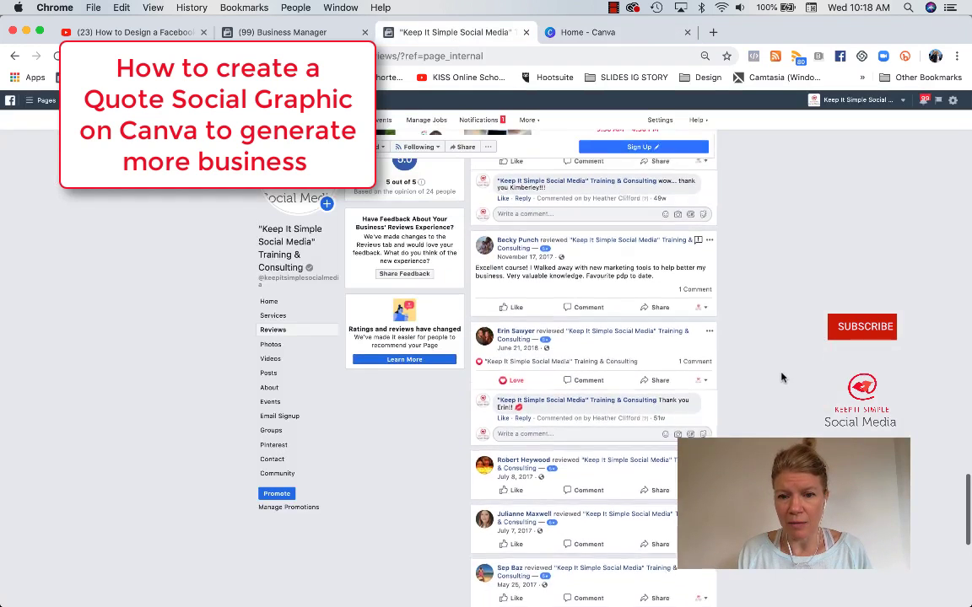
scroll(782, 378, down, 5)
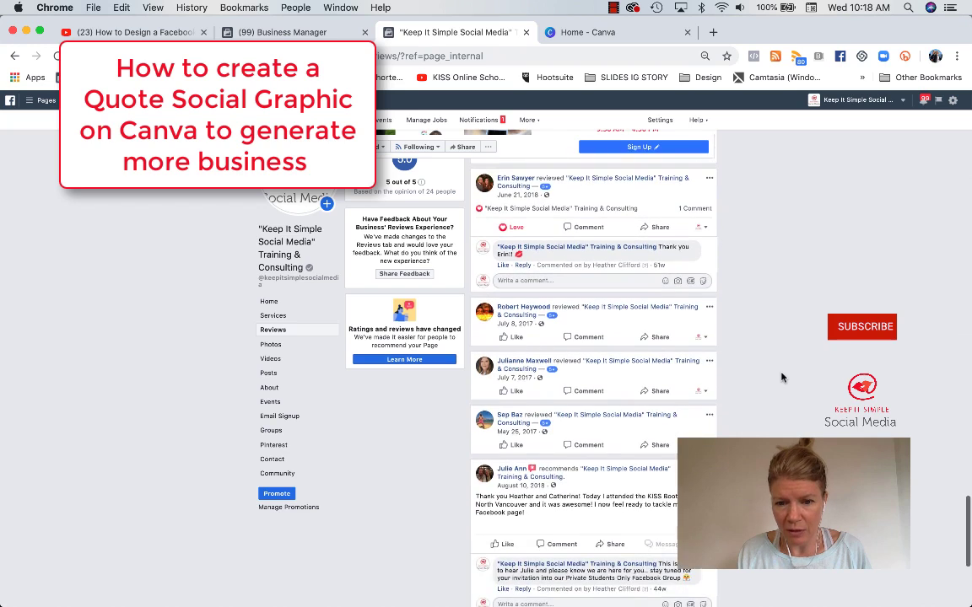
scroll(782, 378, up, 6)
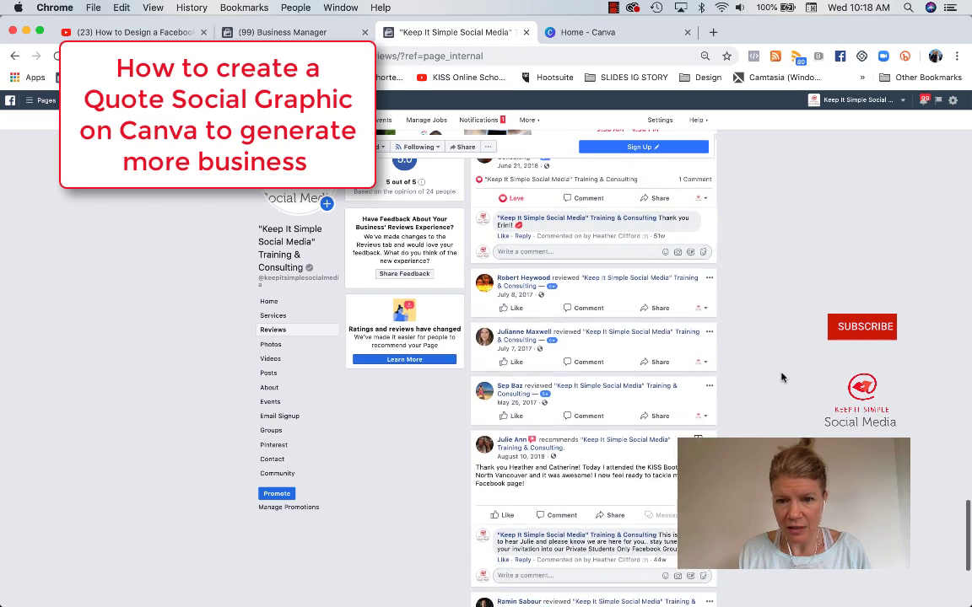
scroll(782, 378, up, 3)
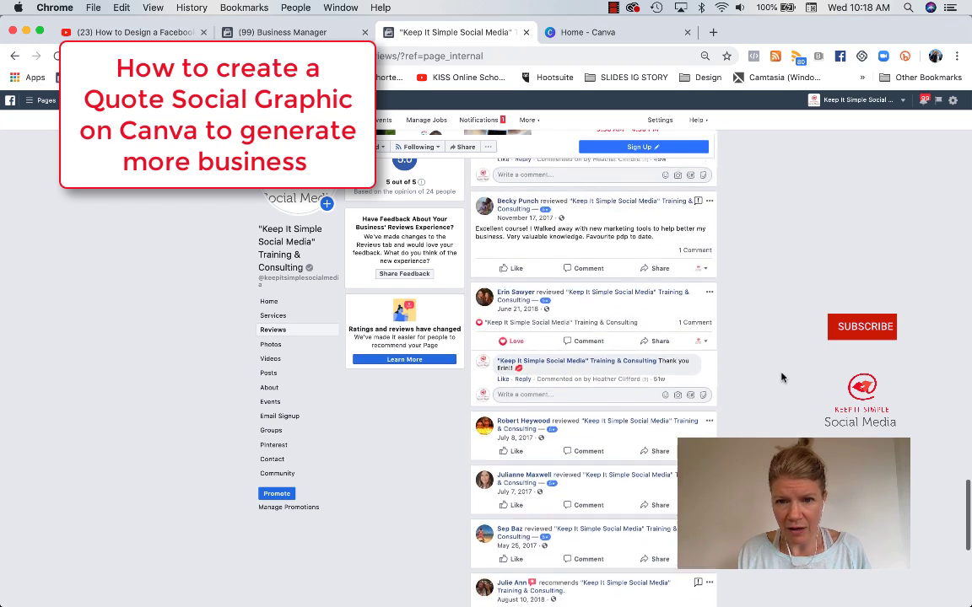
scroll(555, 244, up, 3)
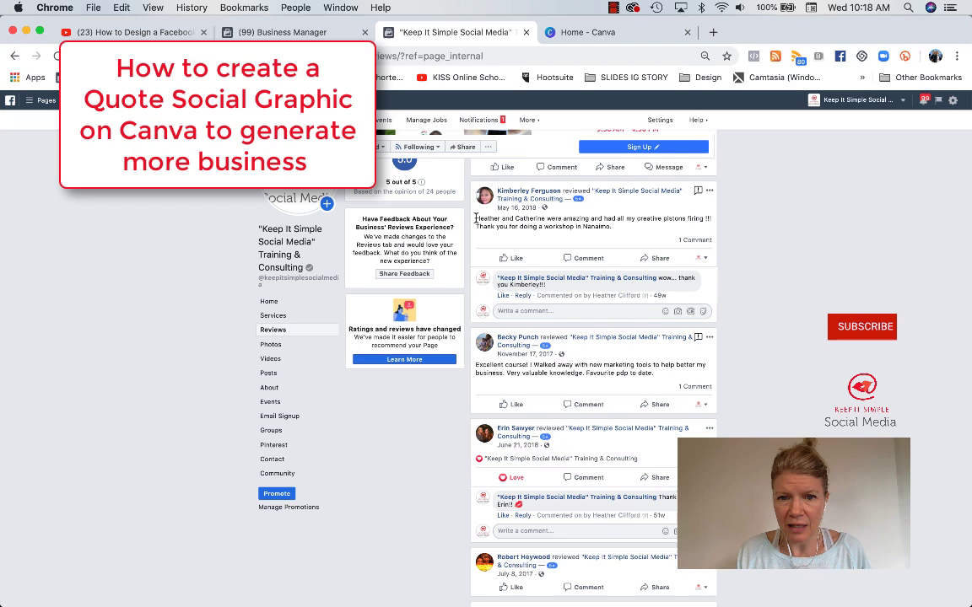
drag(474, 221, 620, 228)
key(ctrl+c)
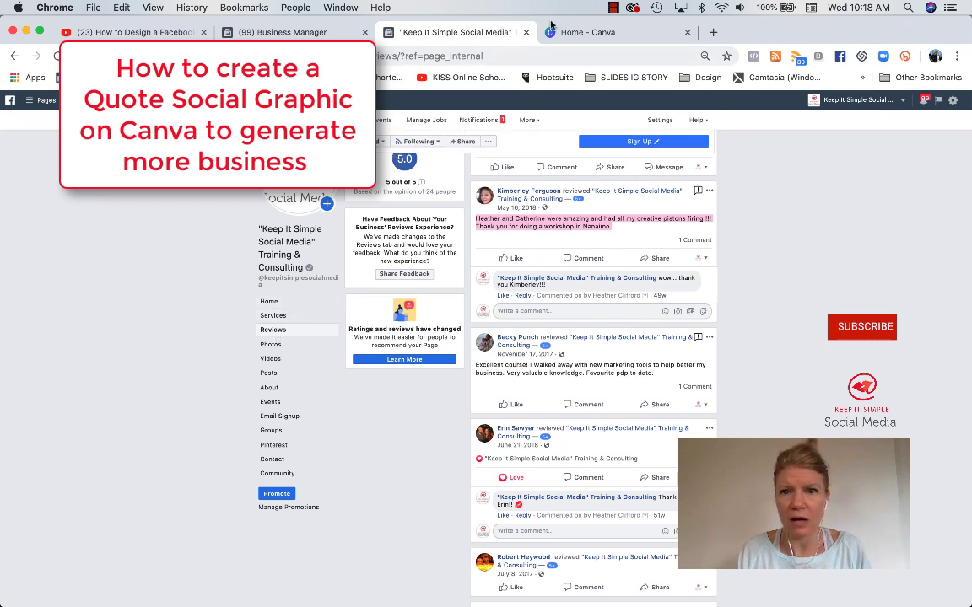
click(589, 34)
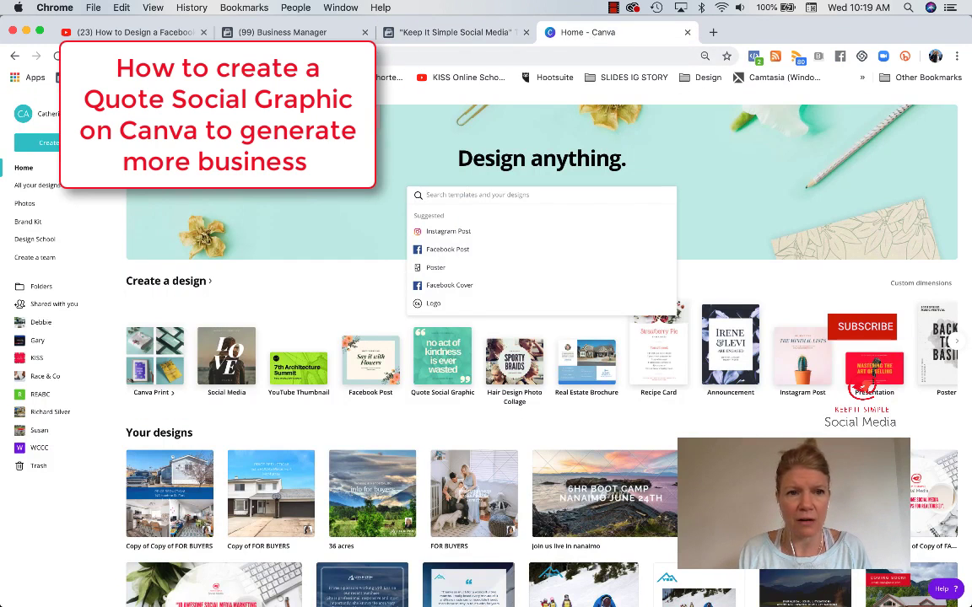
click(284, 237)
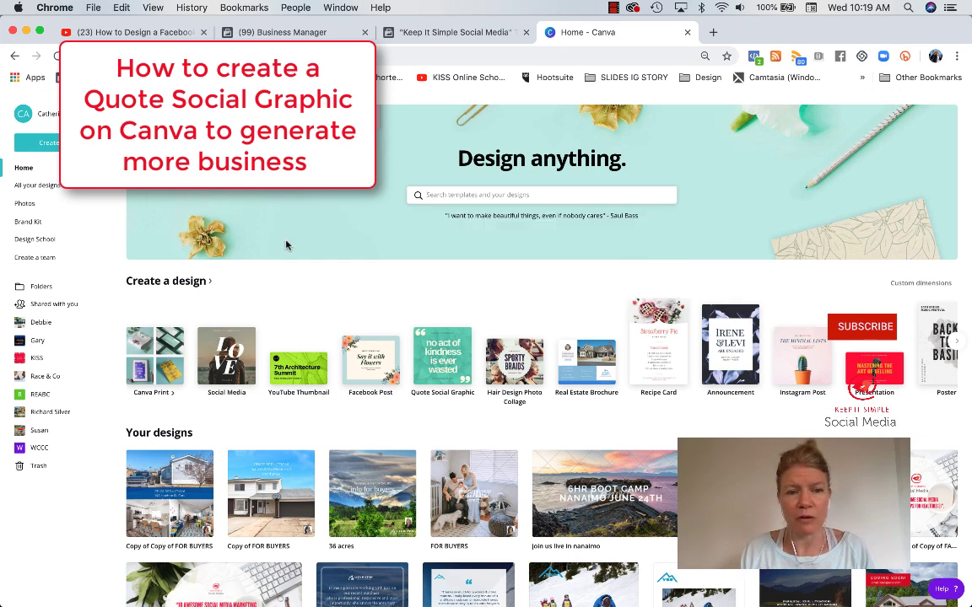
Step: Start a Quote Social Graphic from the circular 'Today is a gift' template
click(448, 360)
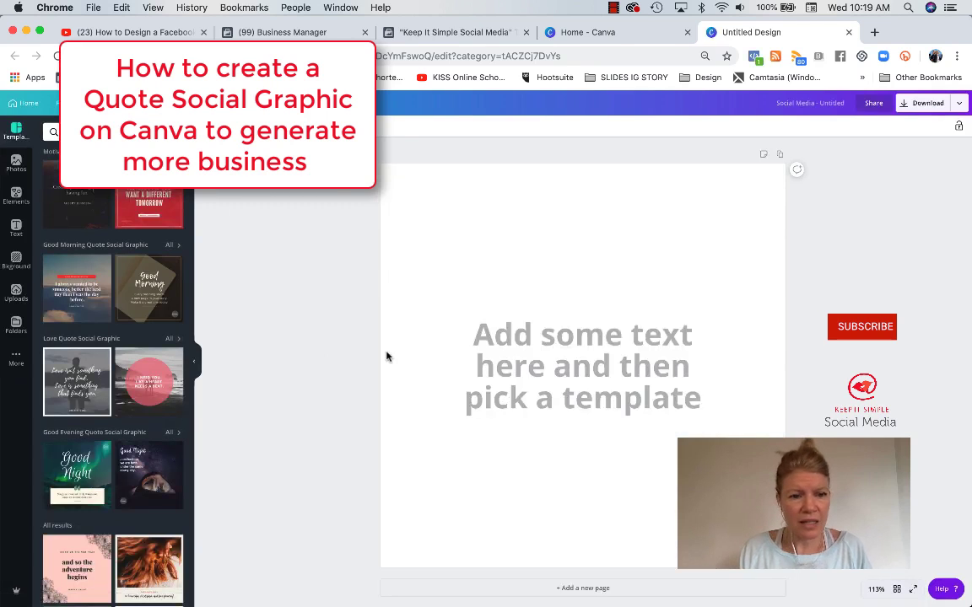
scroll(145, 384, down, 5)
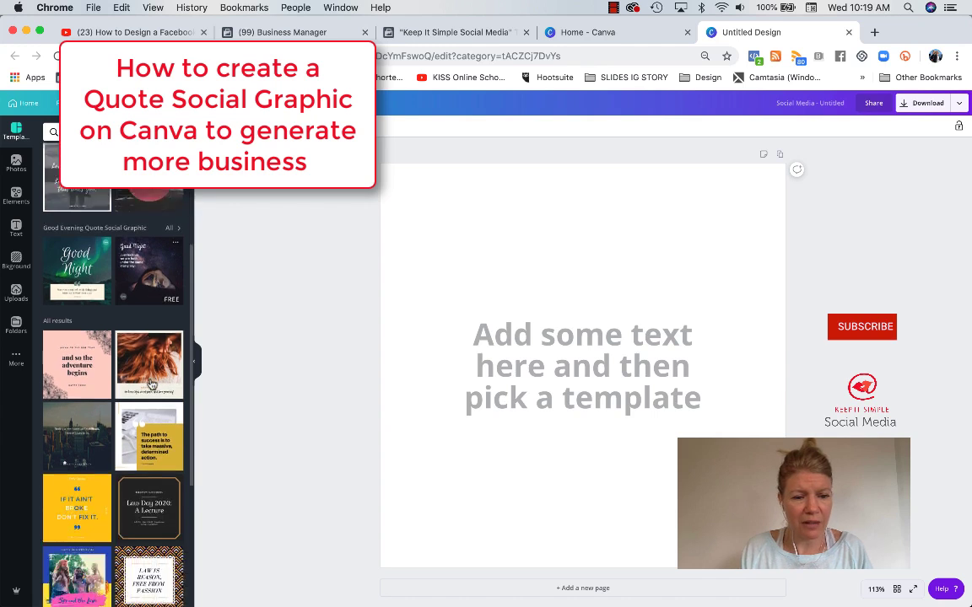
scroll(150, 384, down, 10)
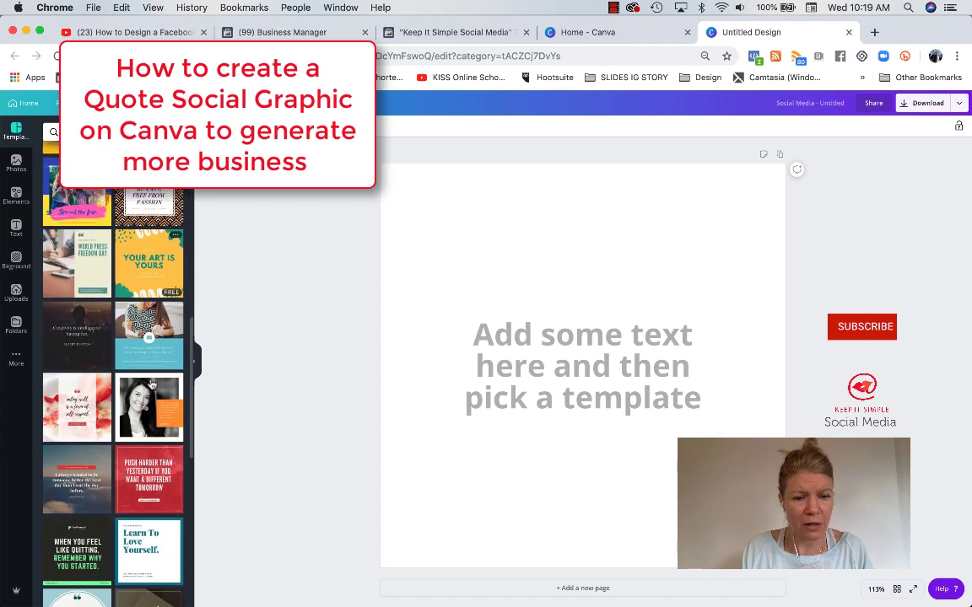
scroll(151, 384, down, 10)
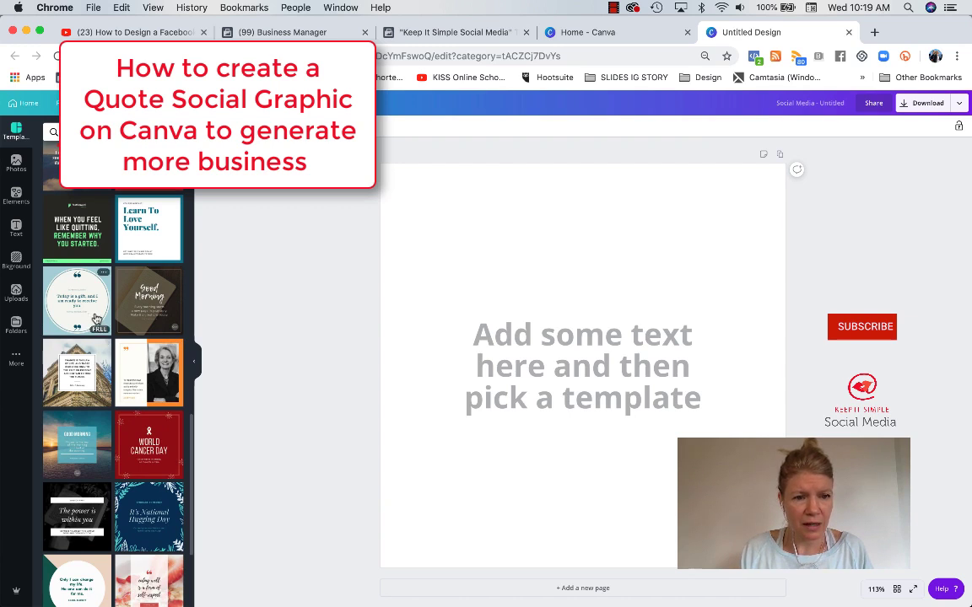
click(96, 319)
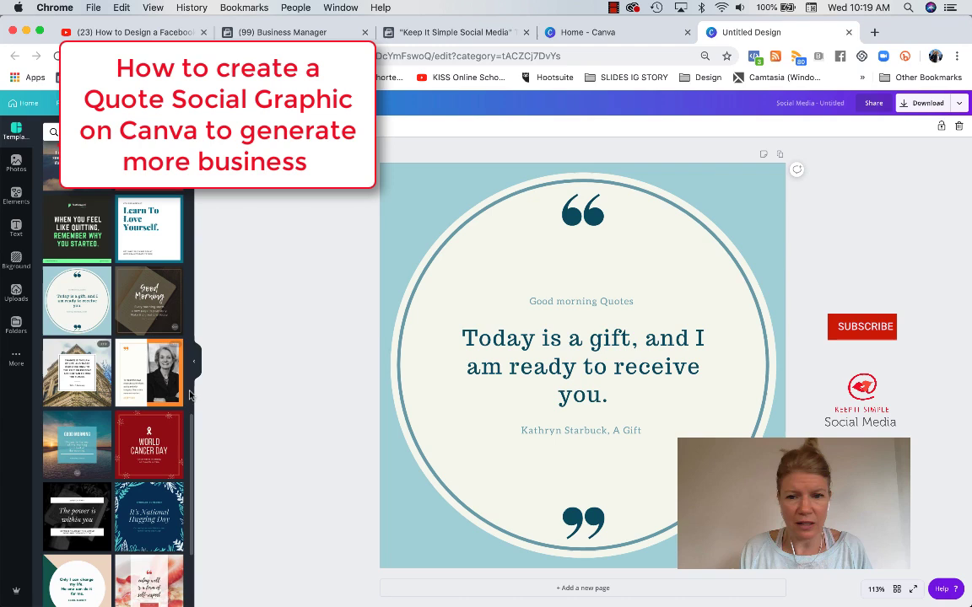
Step: Paste the review over the template quote, with the thank-you sentence on its own line
click(607, 393)
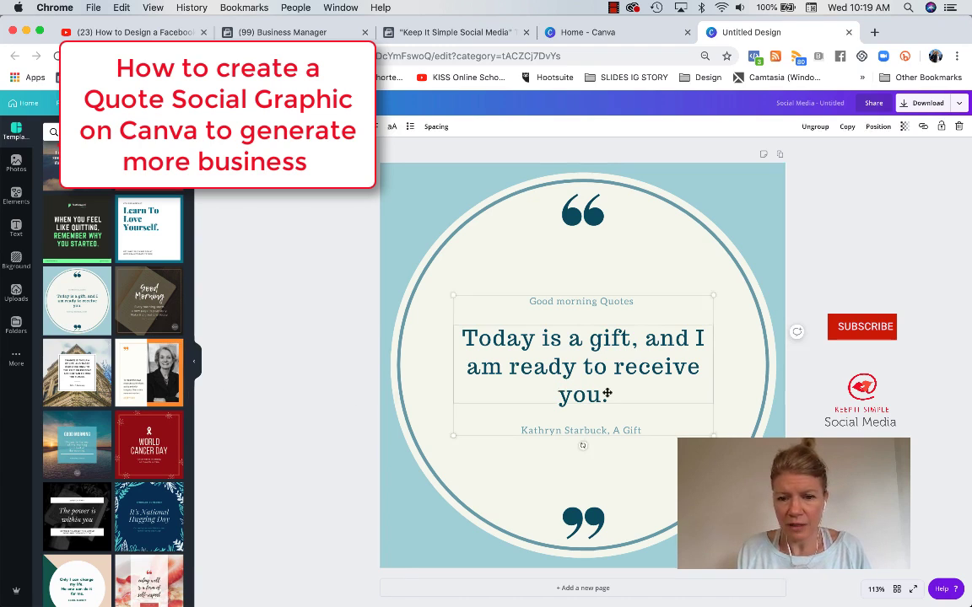
drag(606, 395, 459, 338)
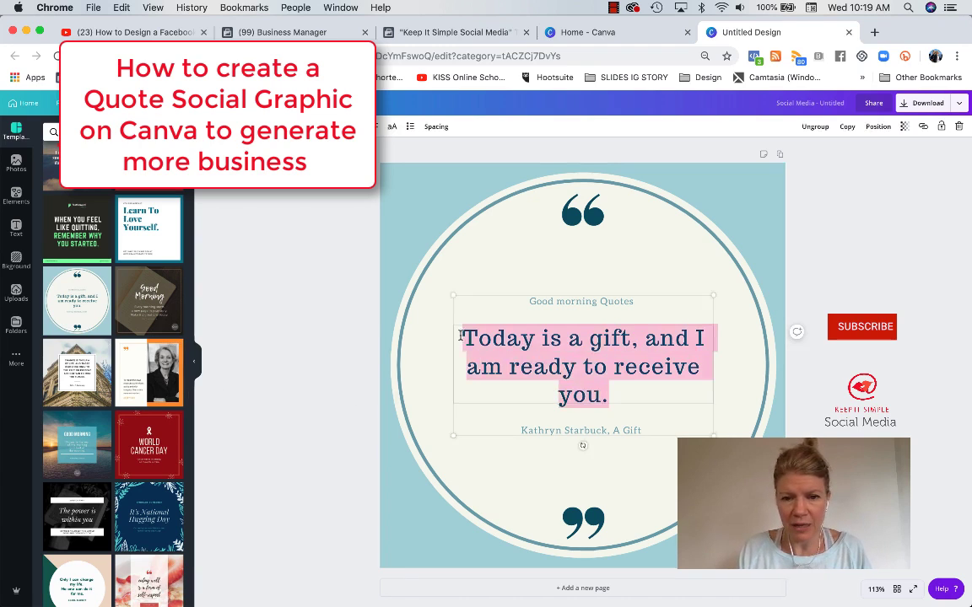
key(ctrl+v)
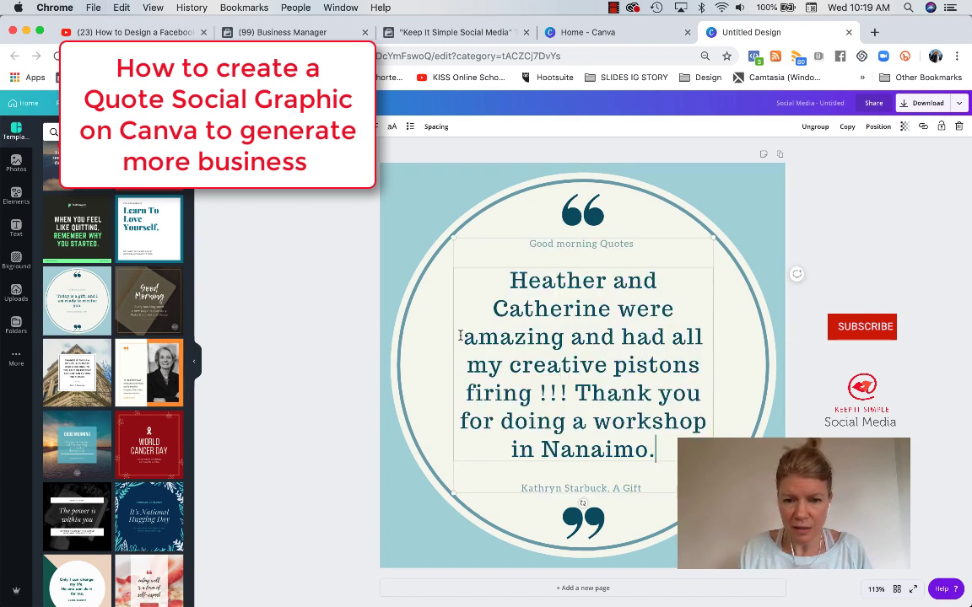
click(588, 393)
key(Return)
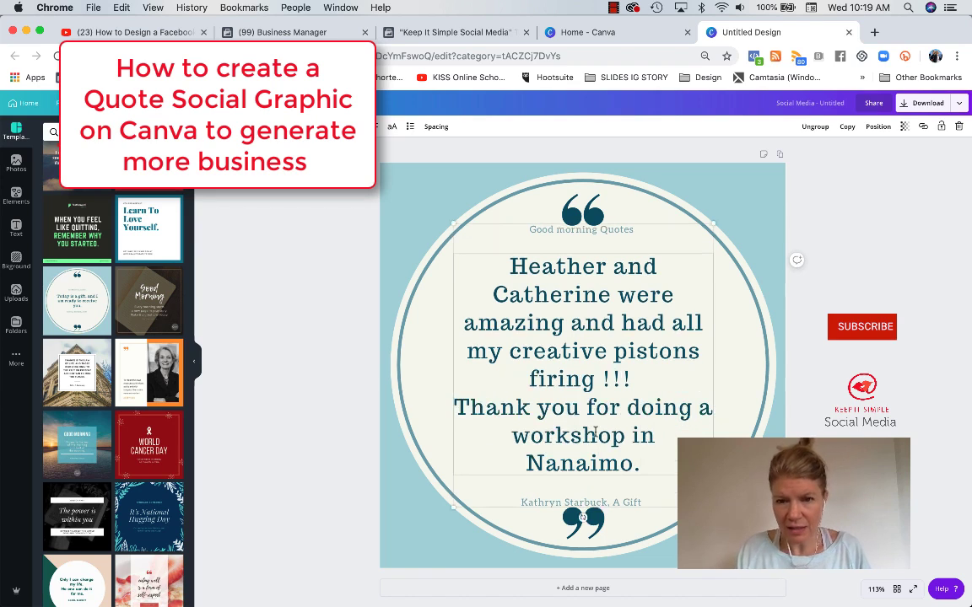
Step: Shrink the whole review text to a smaller font size
drag(638, 452, 490, 271)
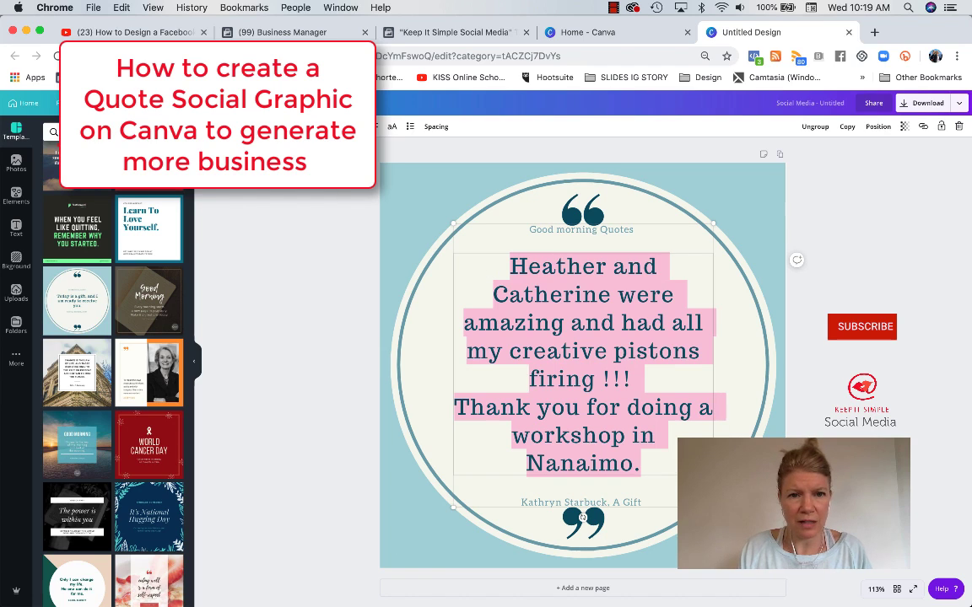
click(274, 127)
click(293, 314)
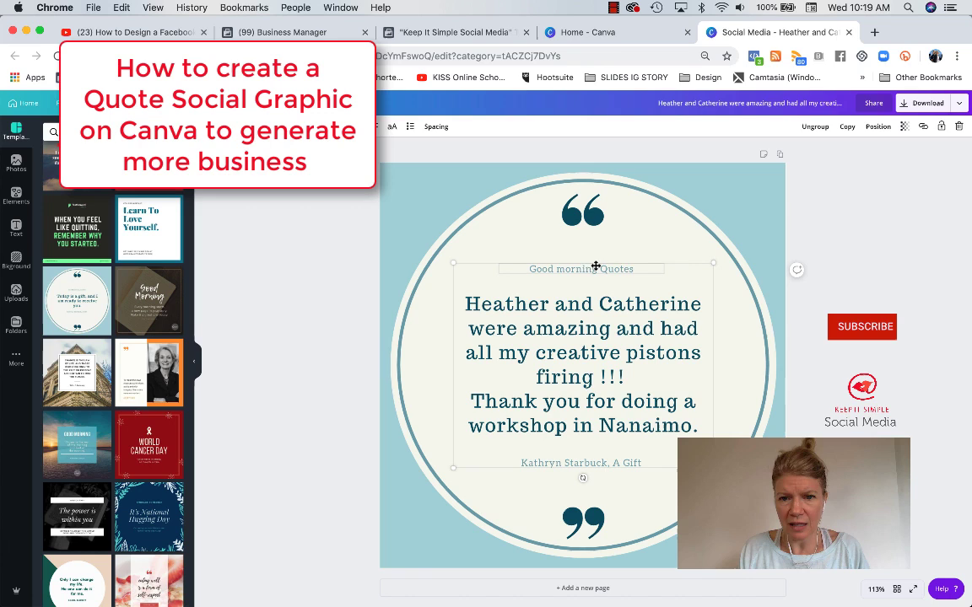
Step: Replace the 'Good morning Quotes' heading with 'Facebook Review'
drag(636, 270, 515, 268)
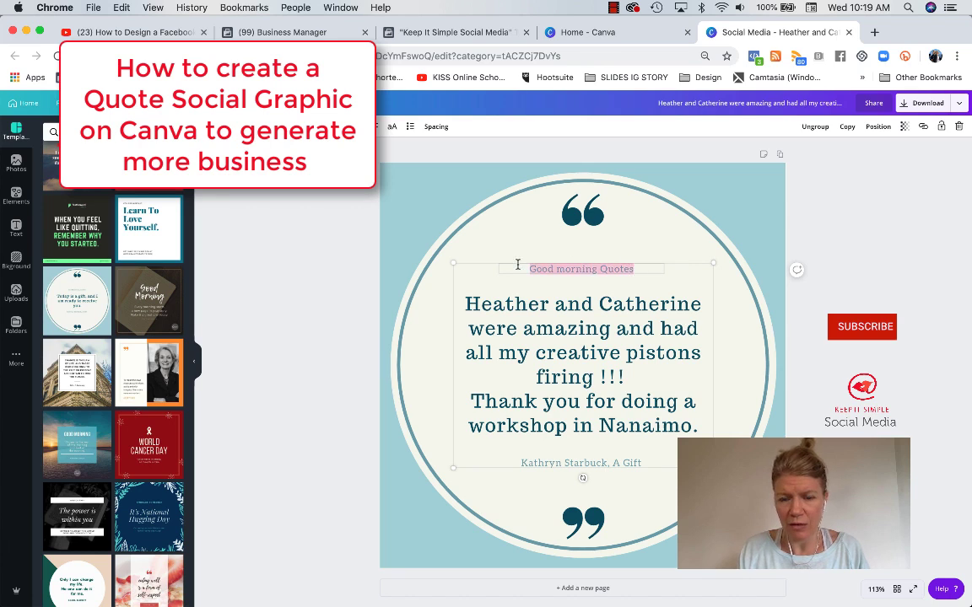
key(BackSpace)
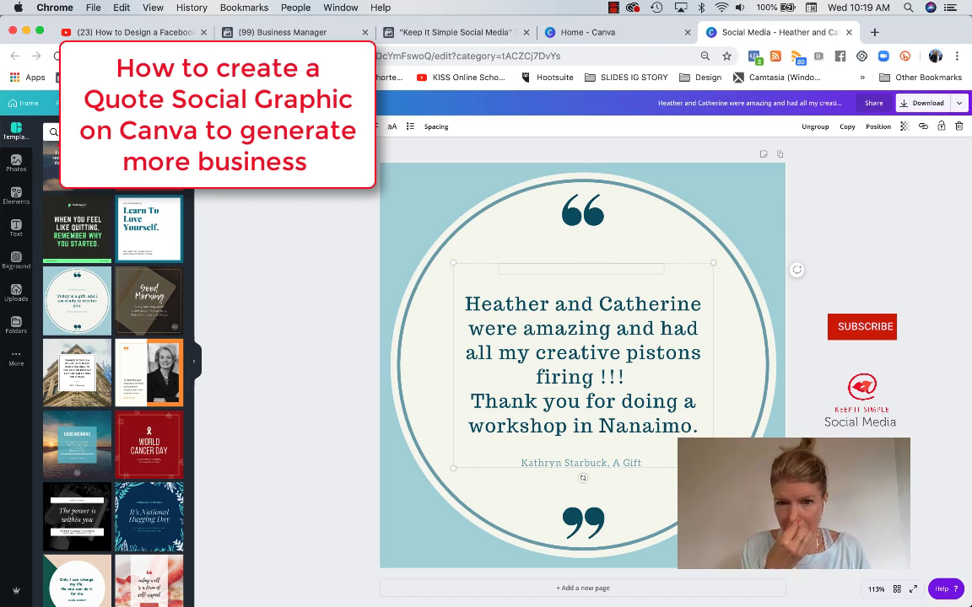
text(Fa)
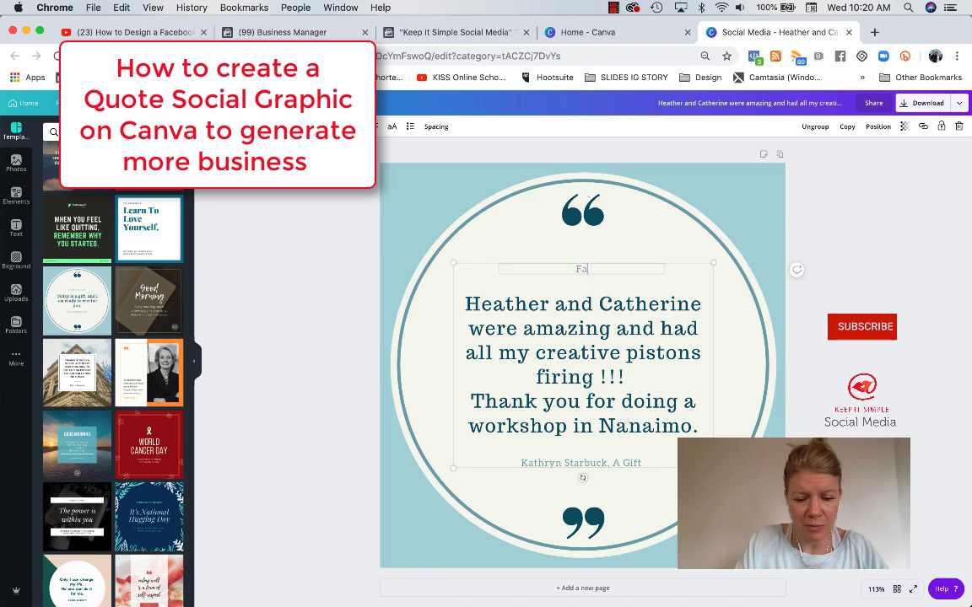
text(cev)
key(BackSpace)
text(c)
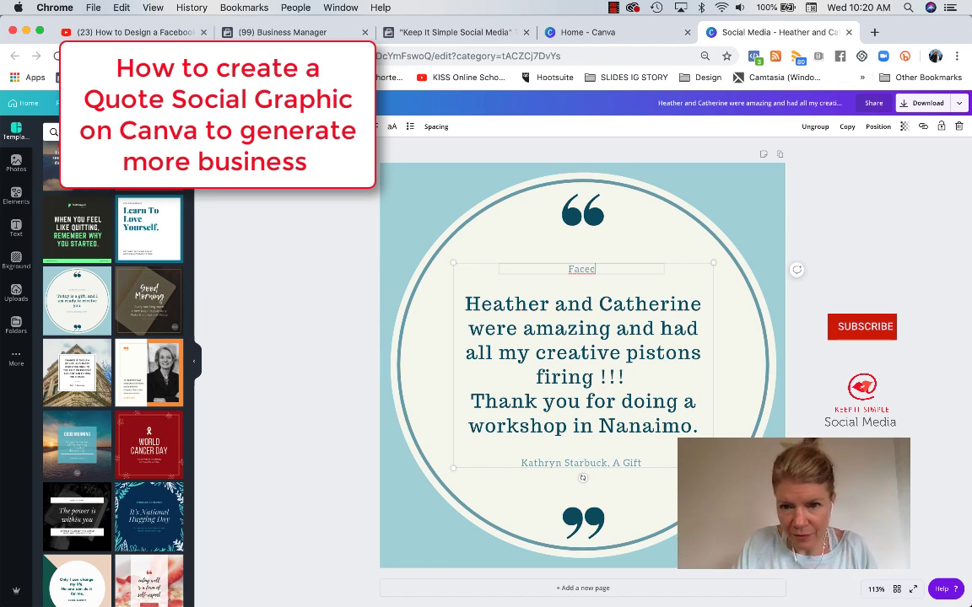
key(BackSpace)
text(book)
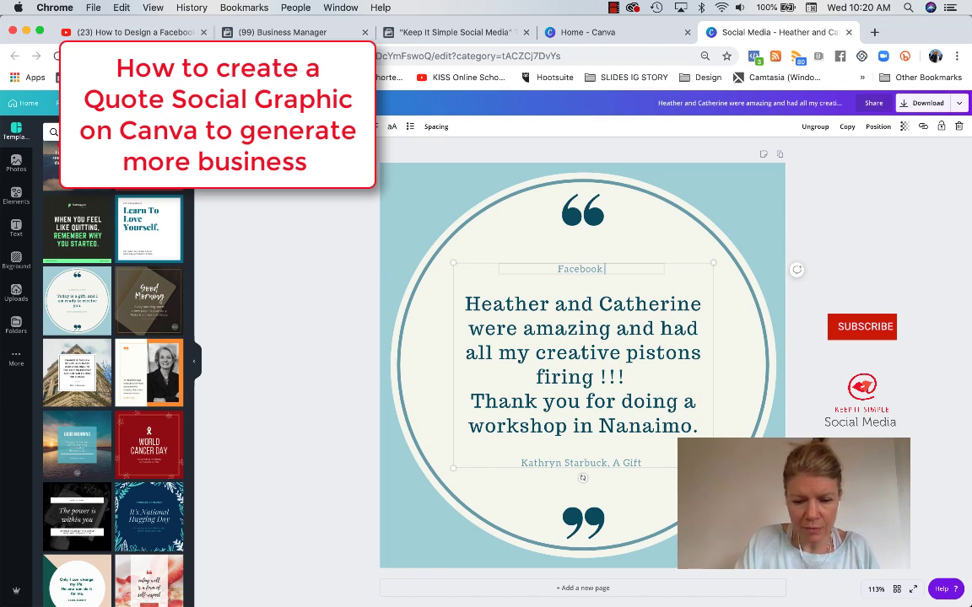
text( Review)
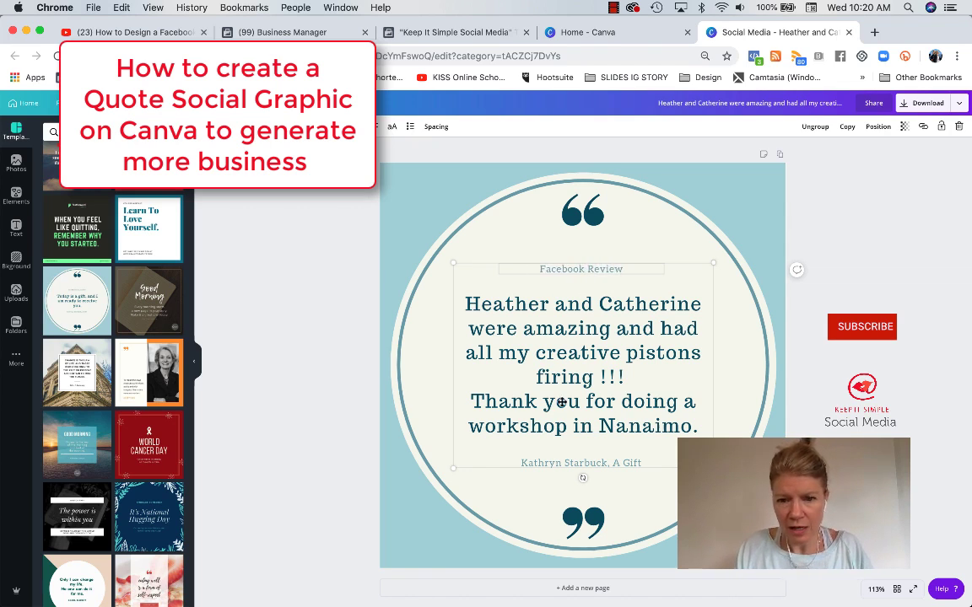
click(646, 463)
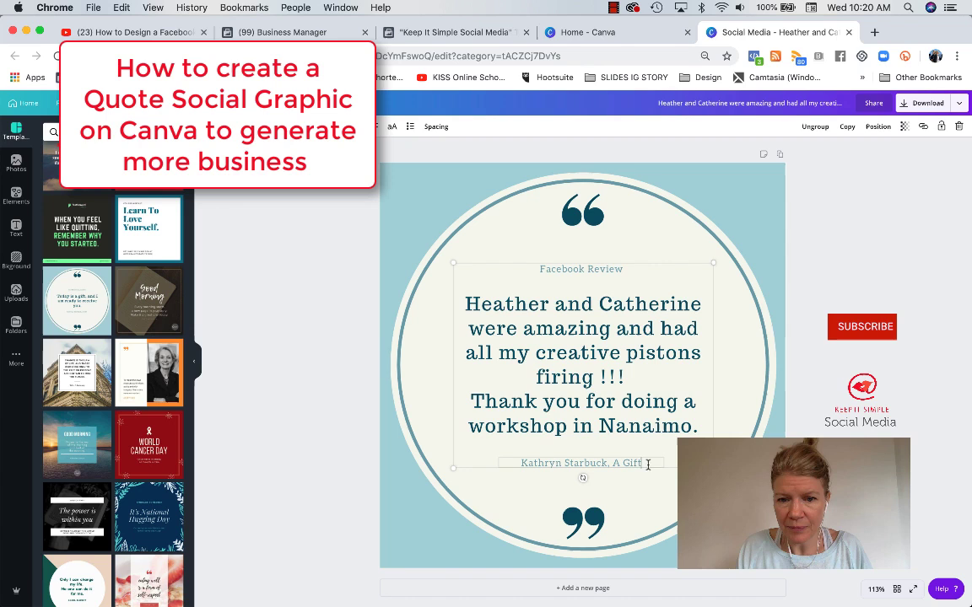
click(486, 35)
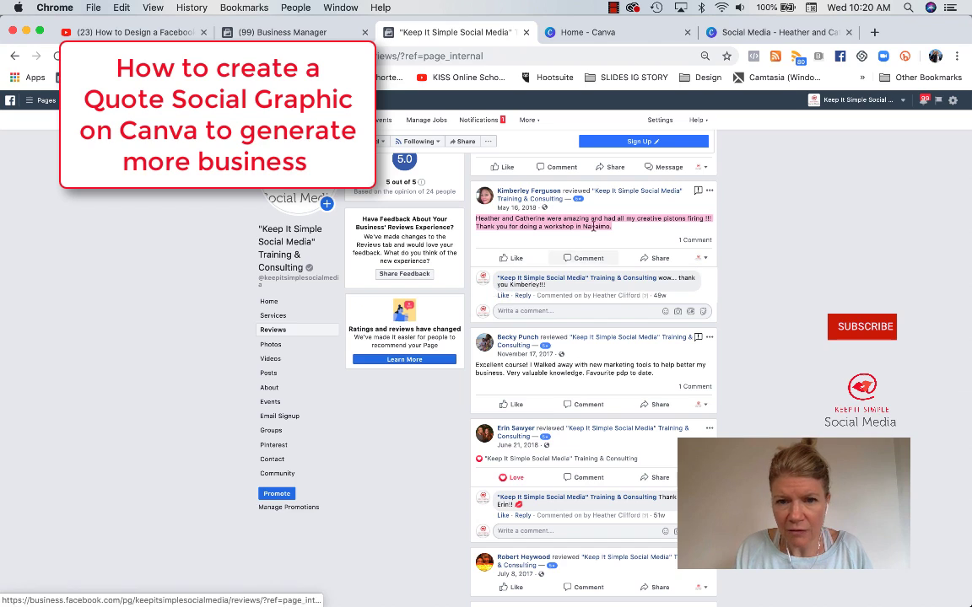
Step: Replace the template's attribution line with the reviewer's name copied from the Facebook review
mouse_move(566, 185)
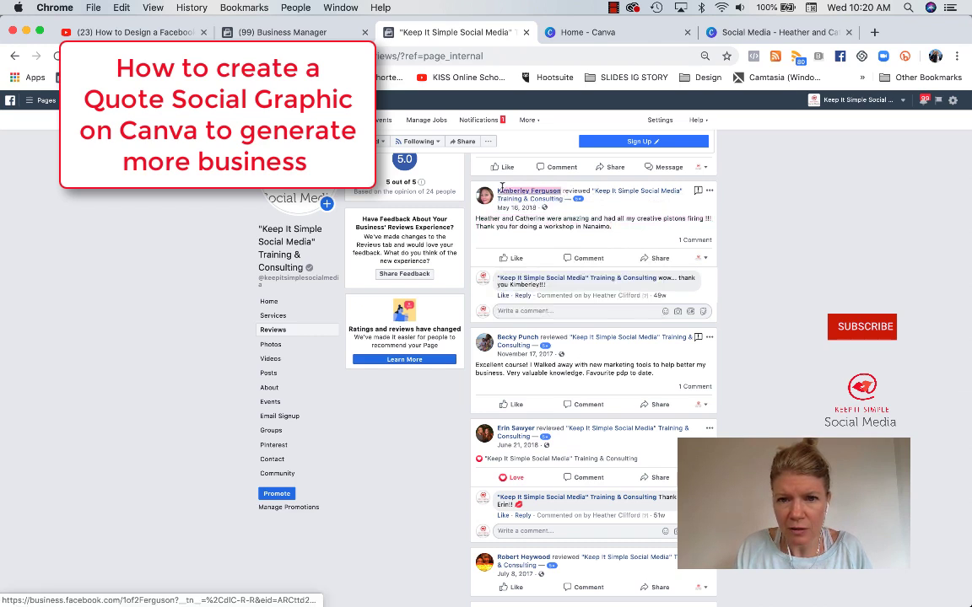
drag(561, 190, 496, 193)
key(super+c)
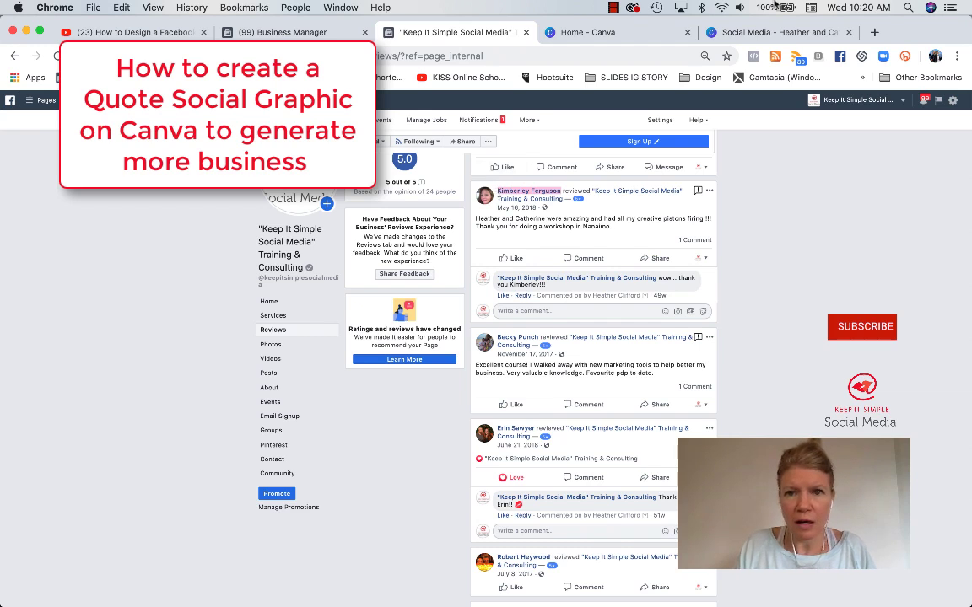
click(747, 36)
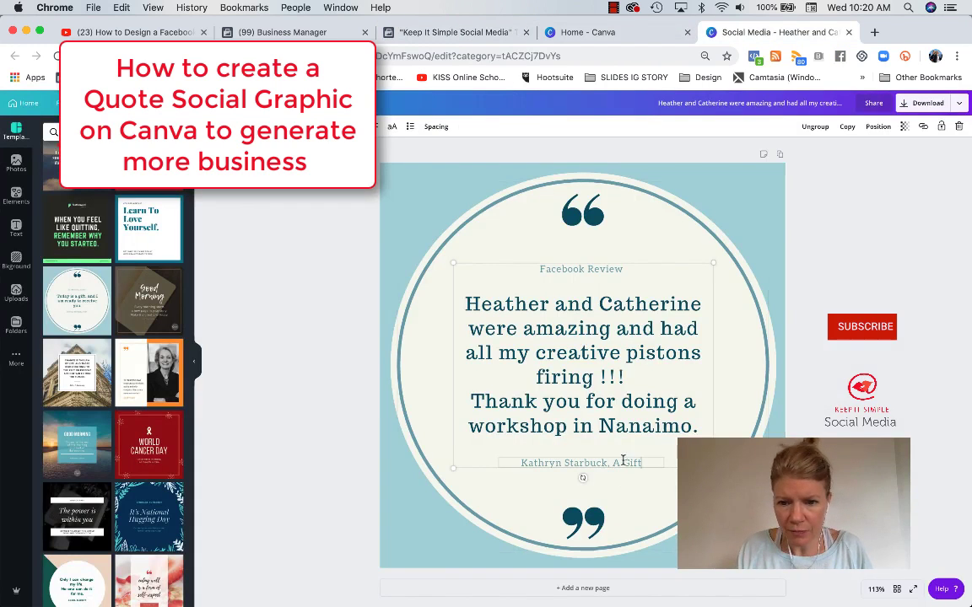
drag(642, 463, 514, 462)
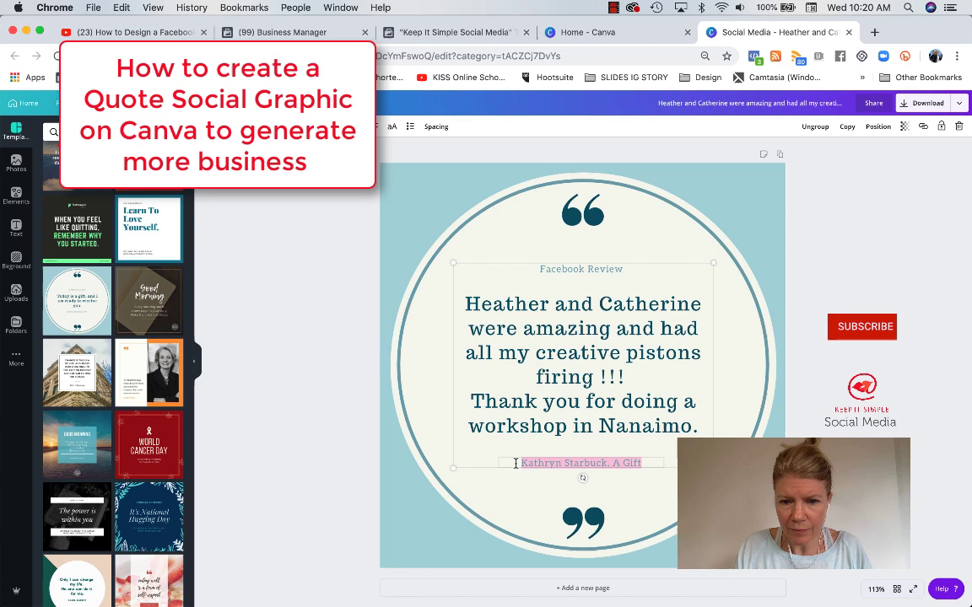
key(super+v)
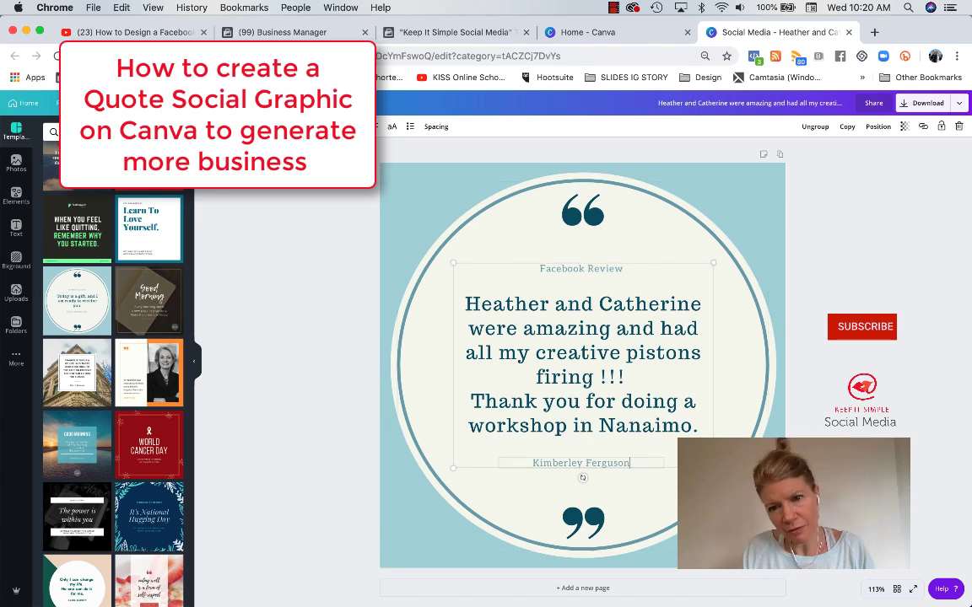
Step: Make the quote circle's border and the background red
click(391, 182)
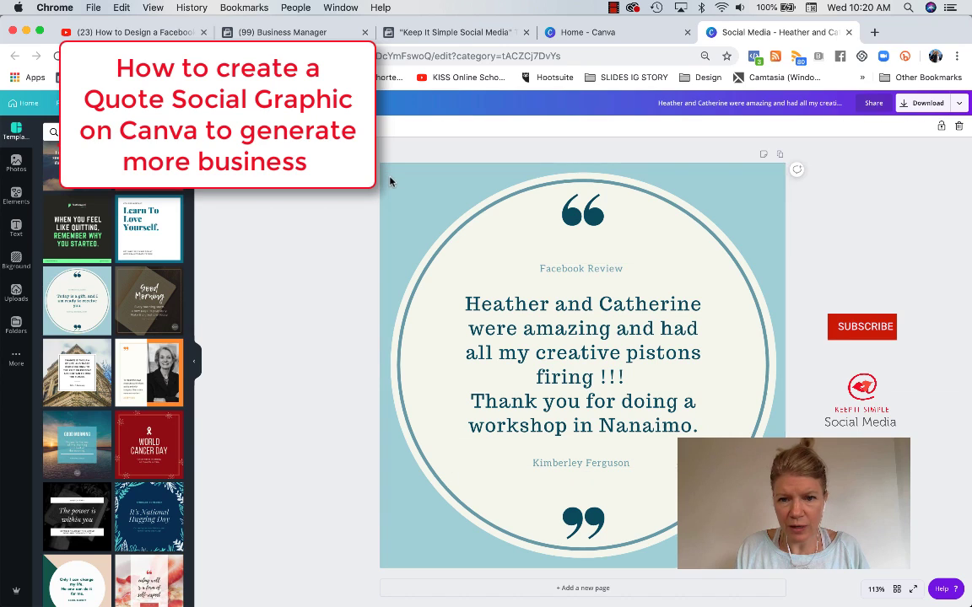
click(389, 181)
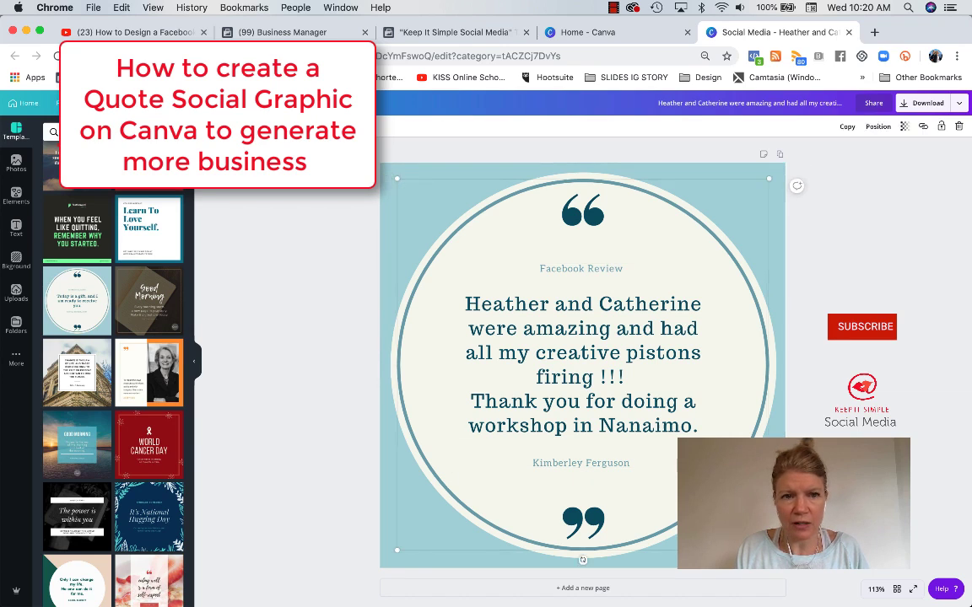
click(211, 127)
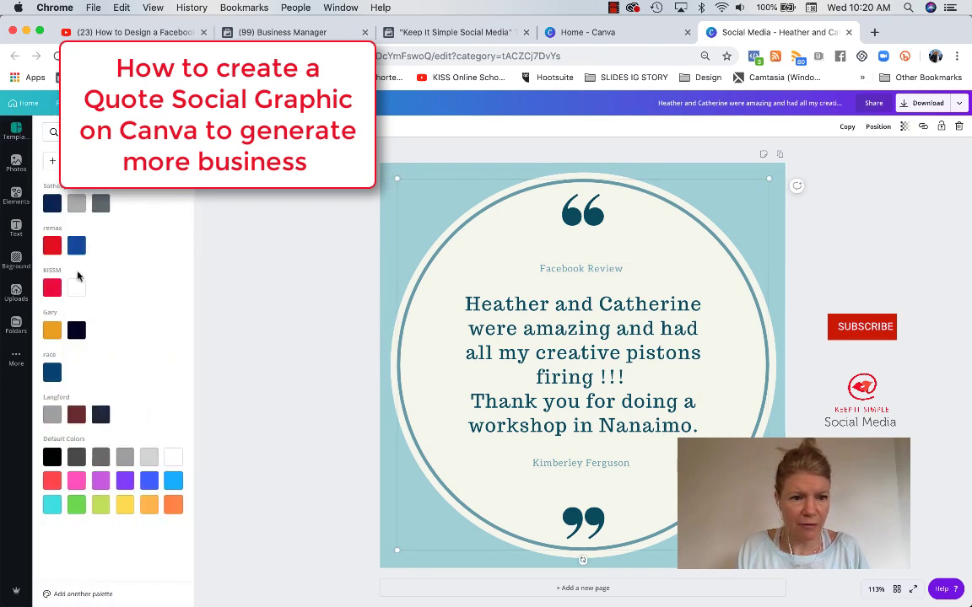
click(53, 288)
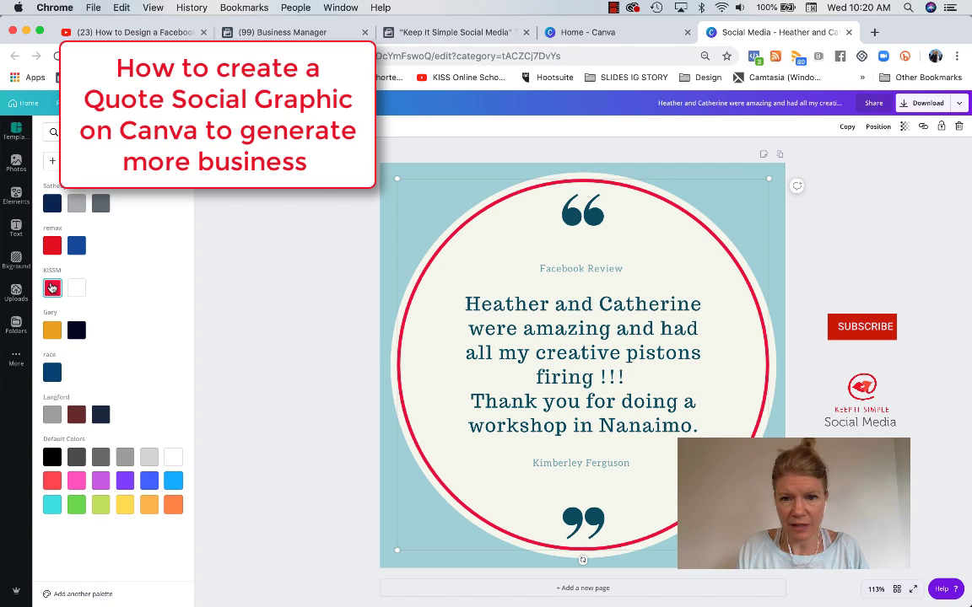
click(405, 174)
click(211, 127)
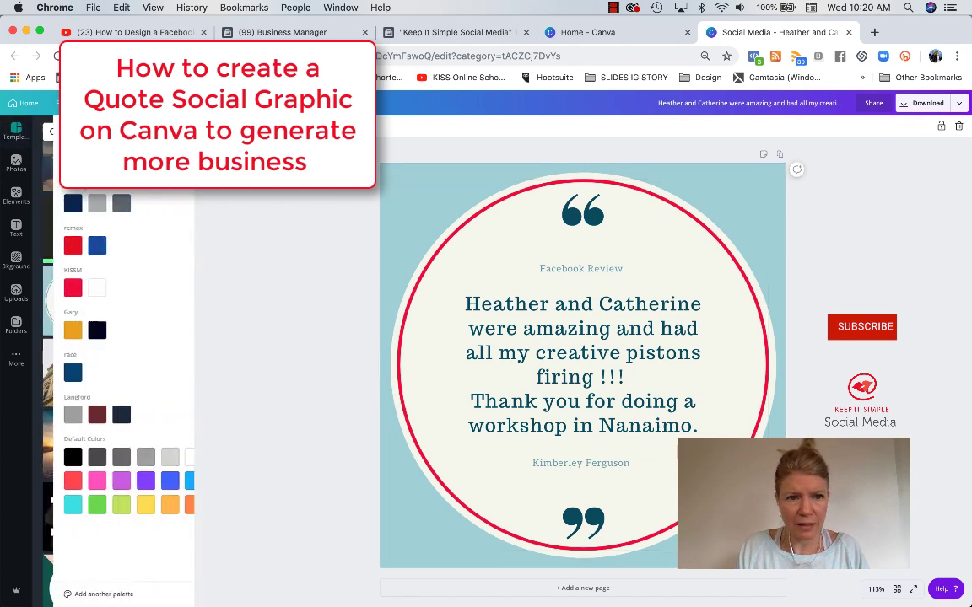
click(53, 287)
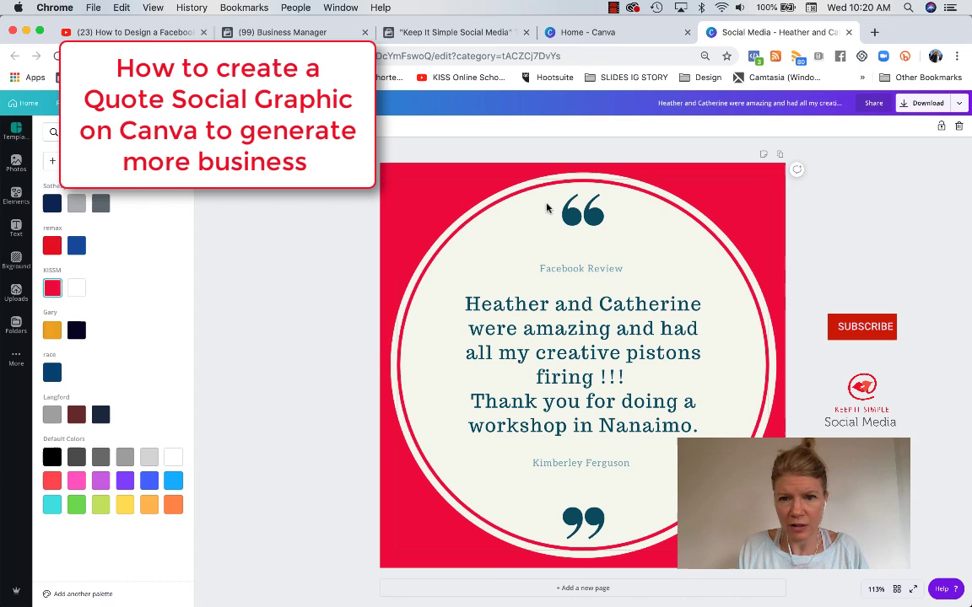
Step: Colour both the top and bottom quotation marks red
click(590, 219)
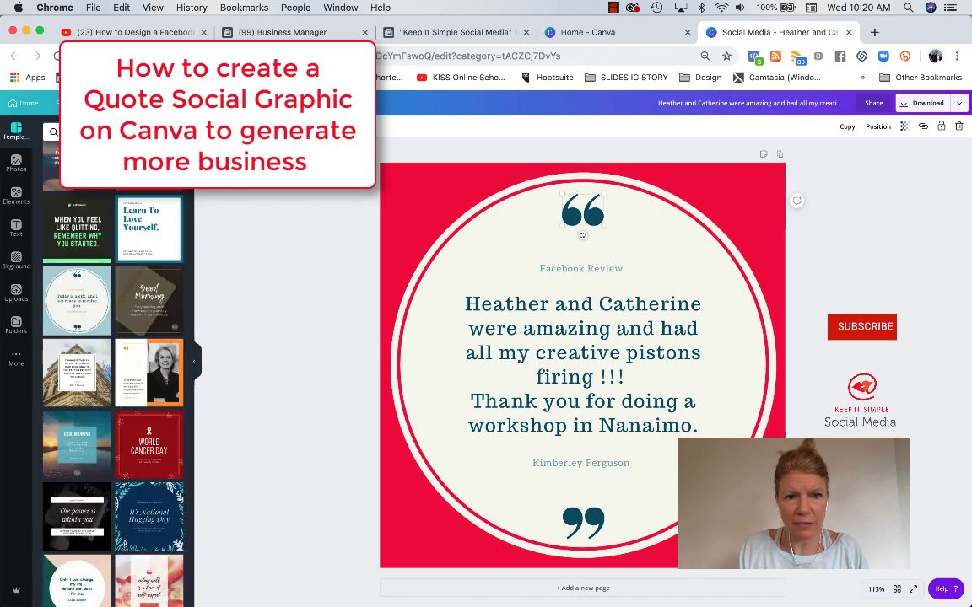
click(211, 126)
click(76, 288)
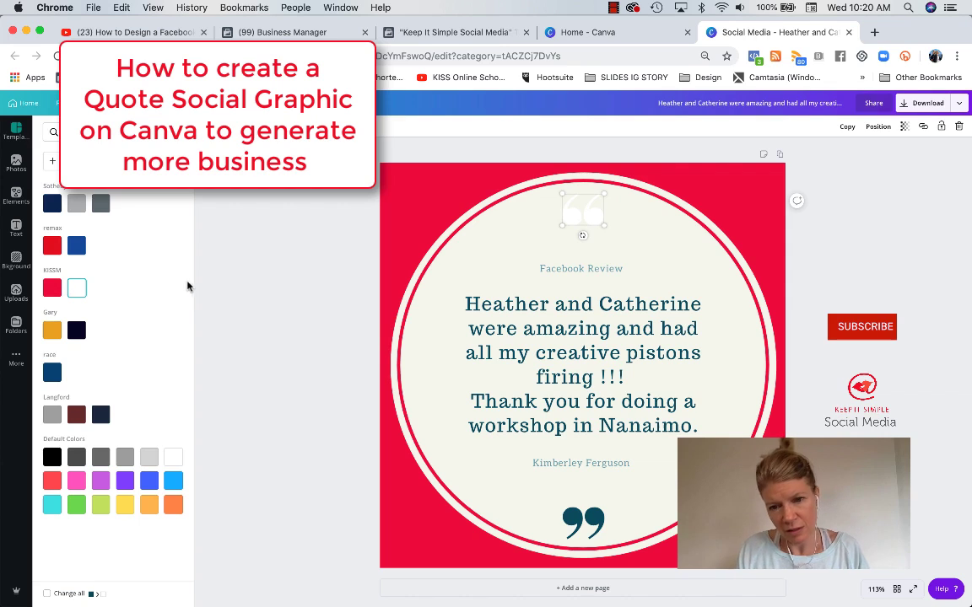
click(52, 245)
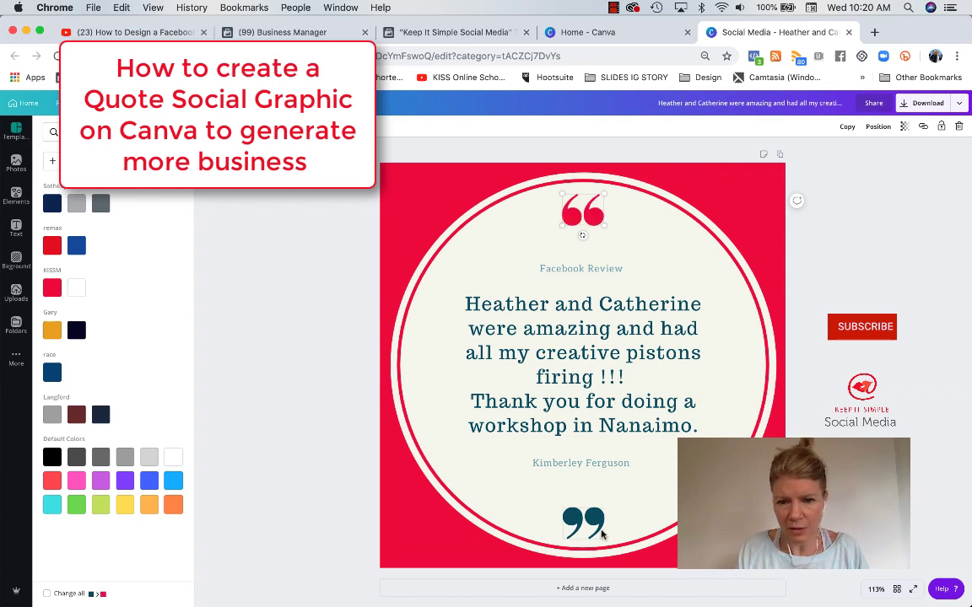
click(582, 522)
click(52, 246)
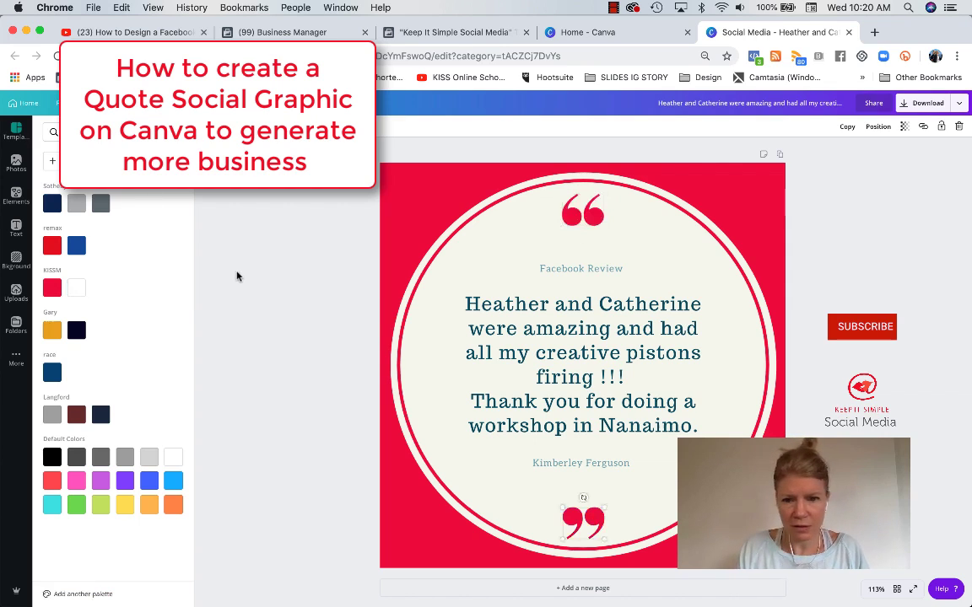
click(250, 326)
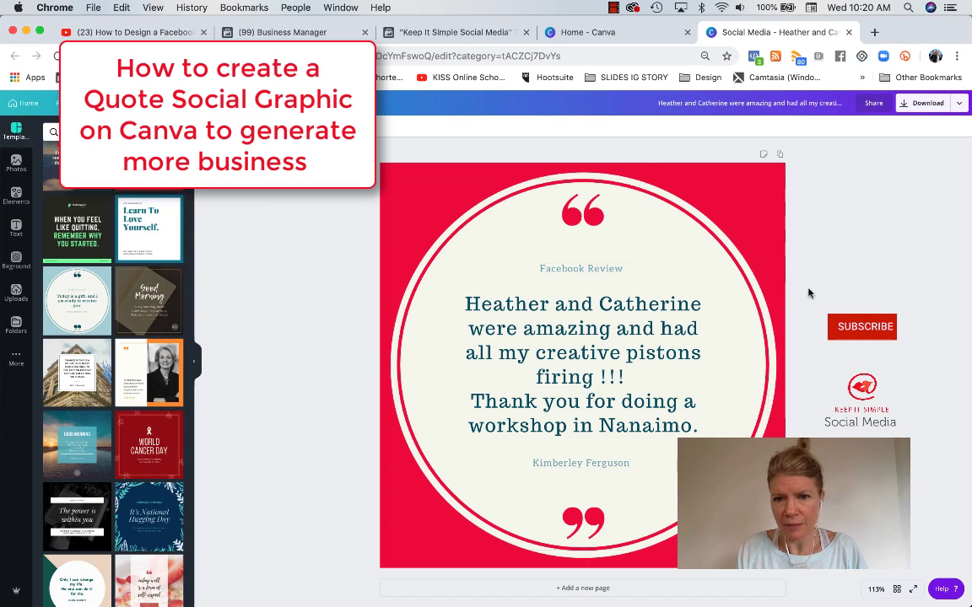
Step: Recolour the 'Facebook Review' heading and reviewer name red
click(618, 265)
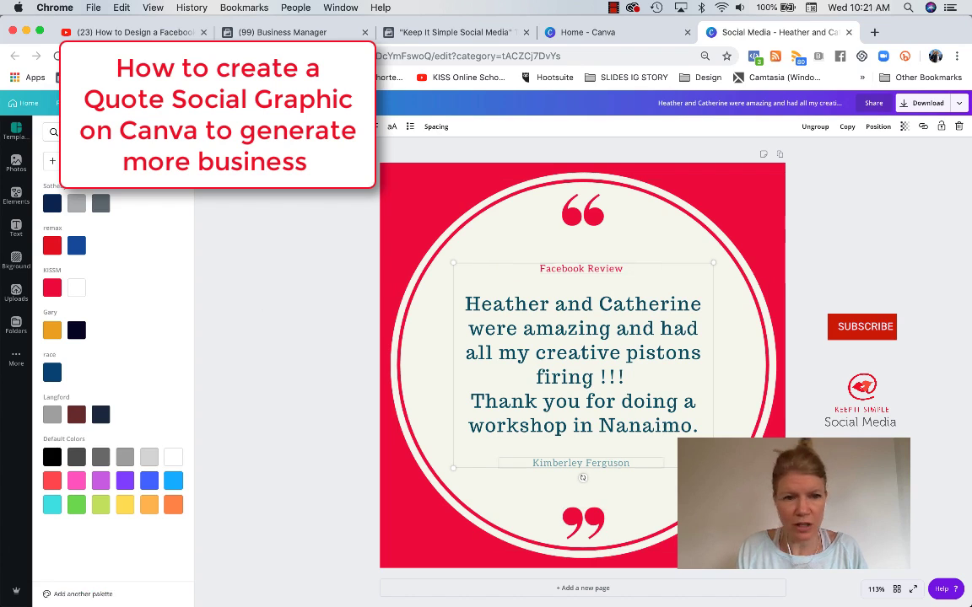
click(253, 281)
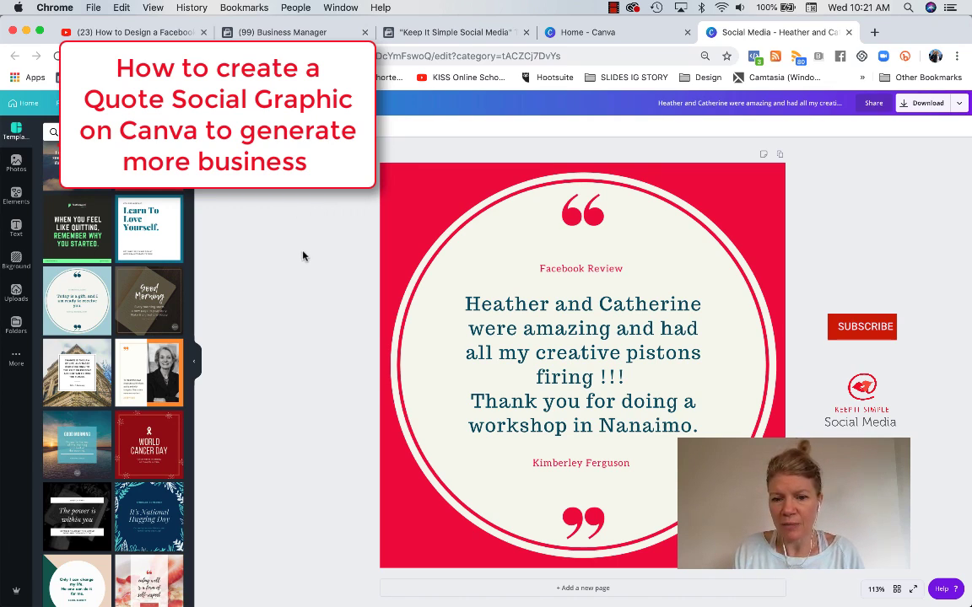
Step: Download the quote graphic as a PNG file
click(923, 107)
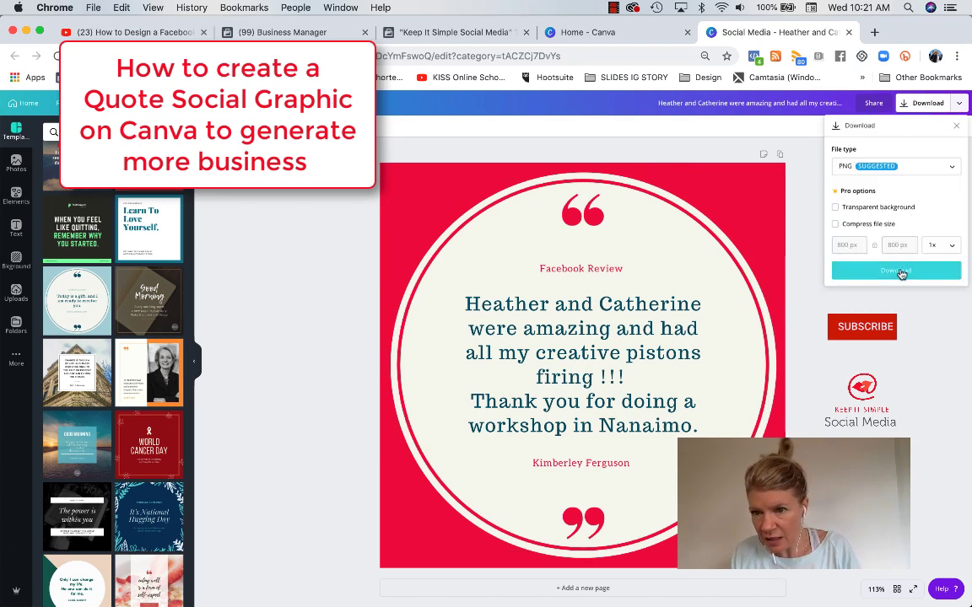
click(899, 272)
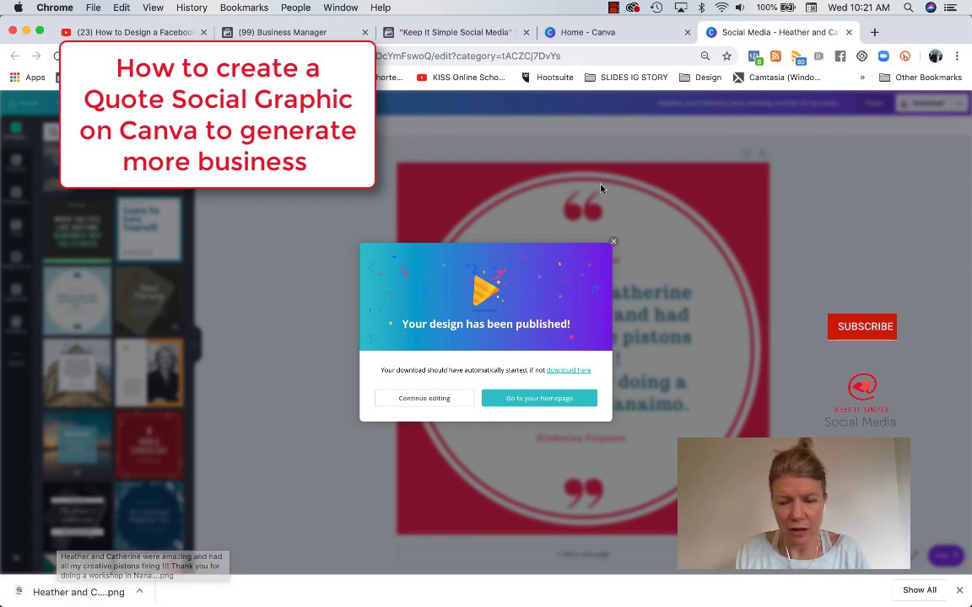
Step: Open the Facebook business page's Home feed
click(456, 35)
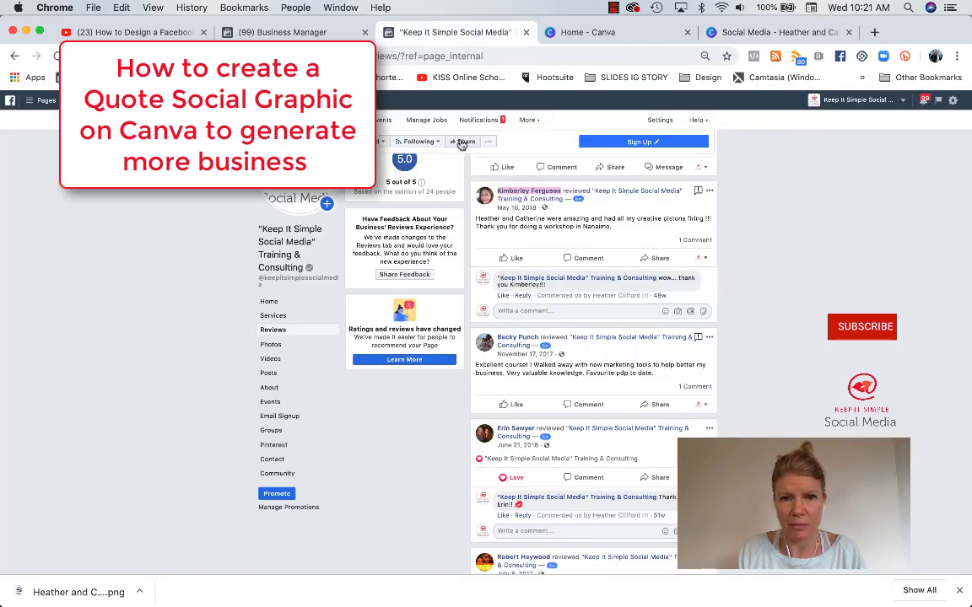
click(268, 302)
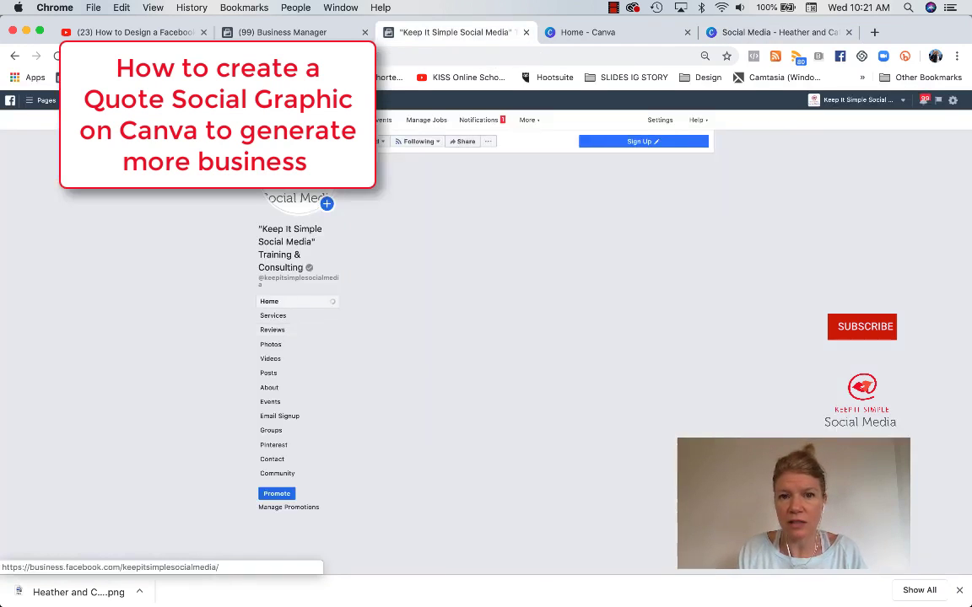
scroll(657, 387, down, 3)
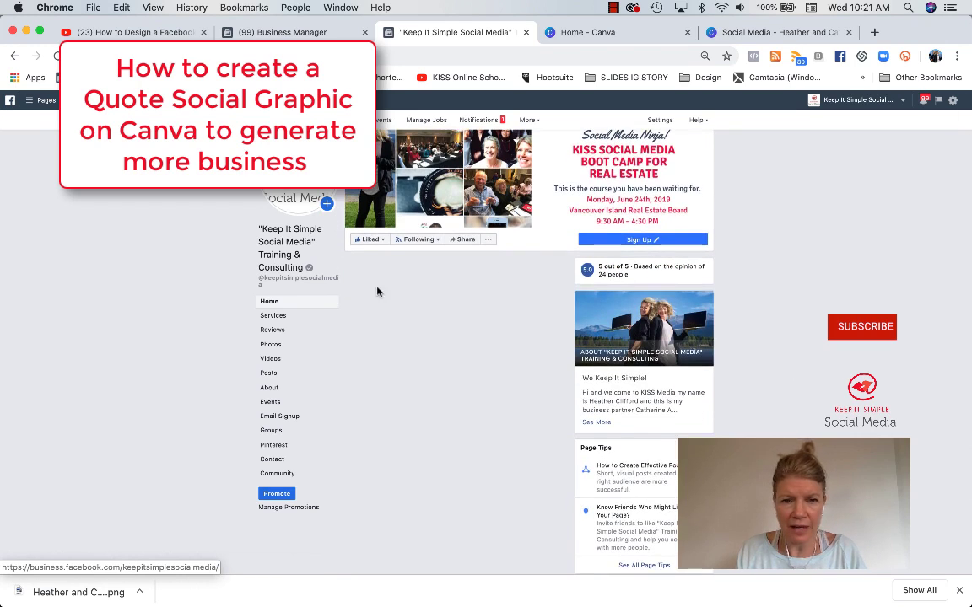
Step: Write a page post thanking the reviewer for the wonderful testimonial, fixing the 'wnoderful' typo
click(380, 308)
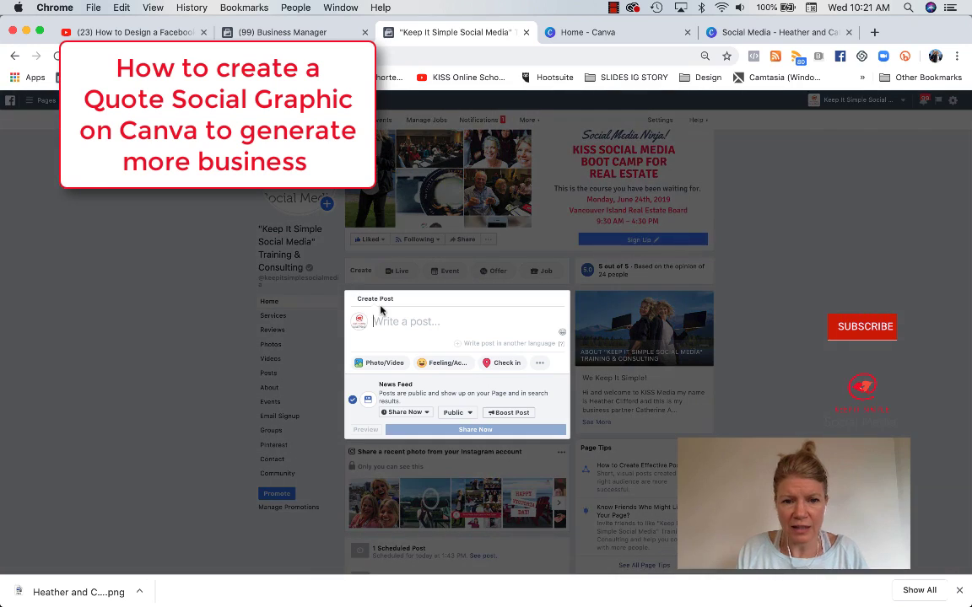
text(Thank you )
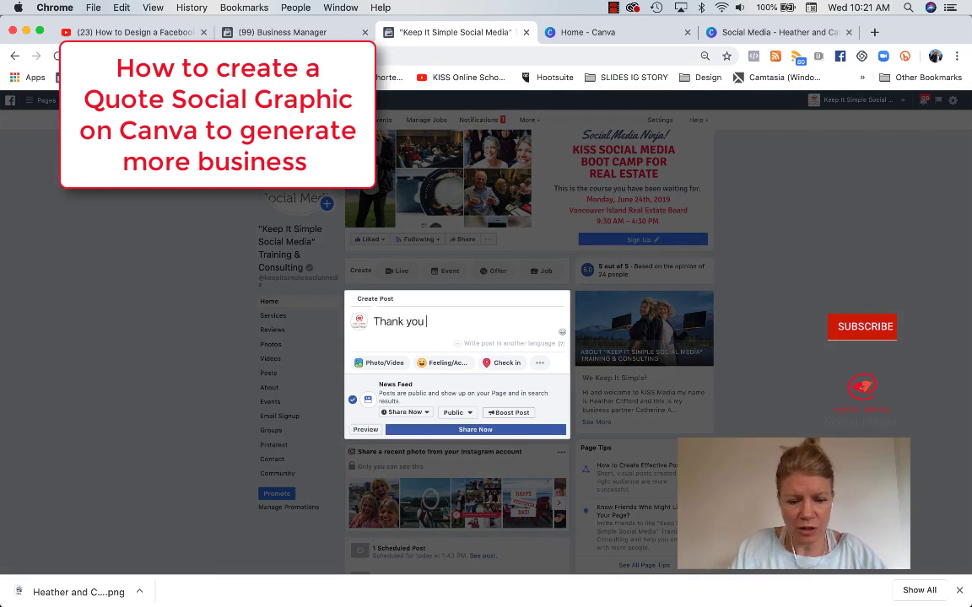
text(so much)
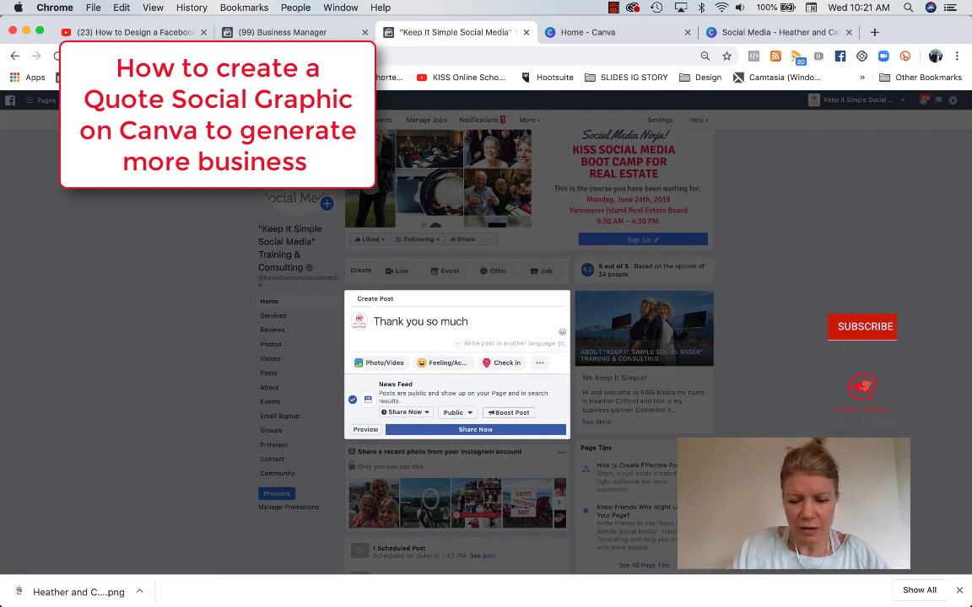
text( Kimberley)
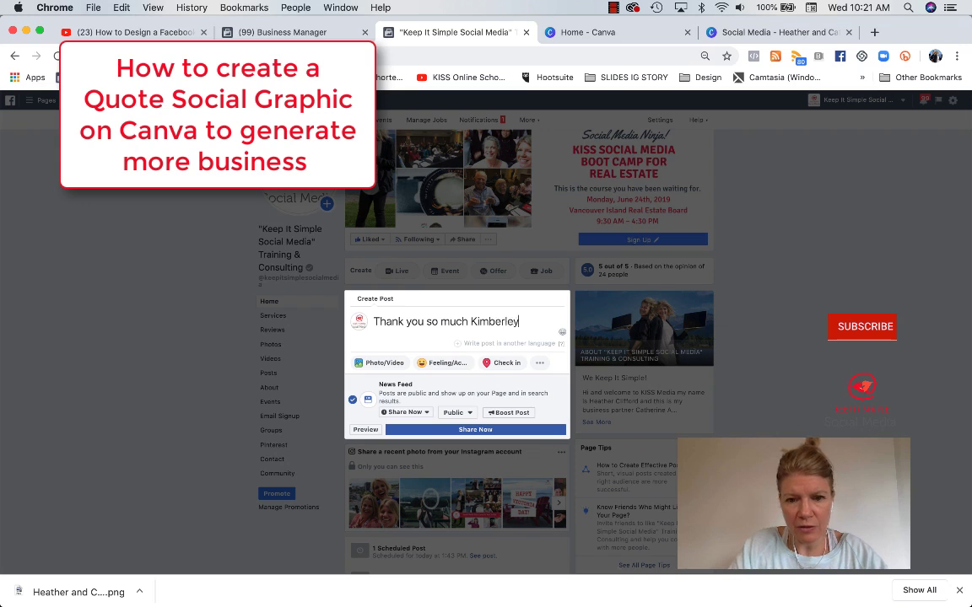
text( for the w)
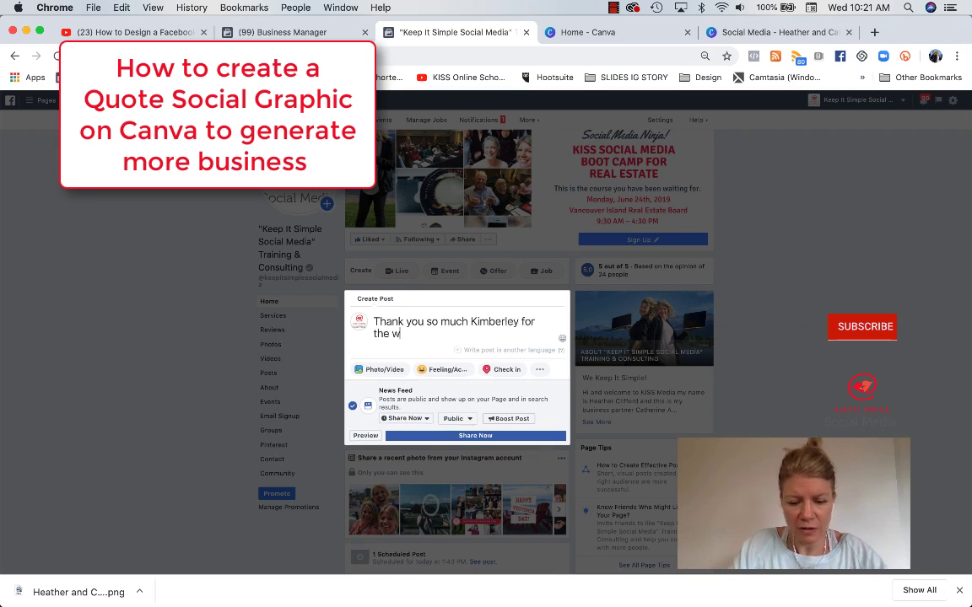
text(noderful t)
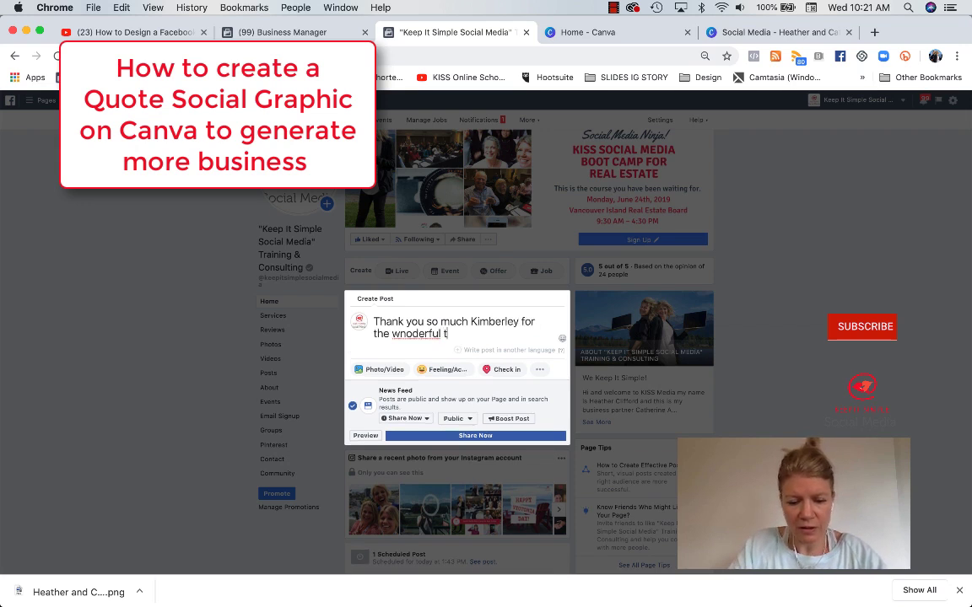
text(estimonial.)
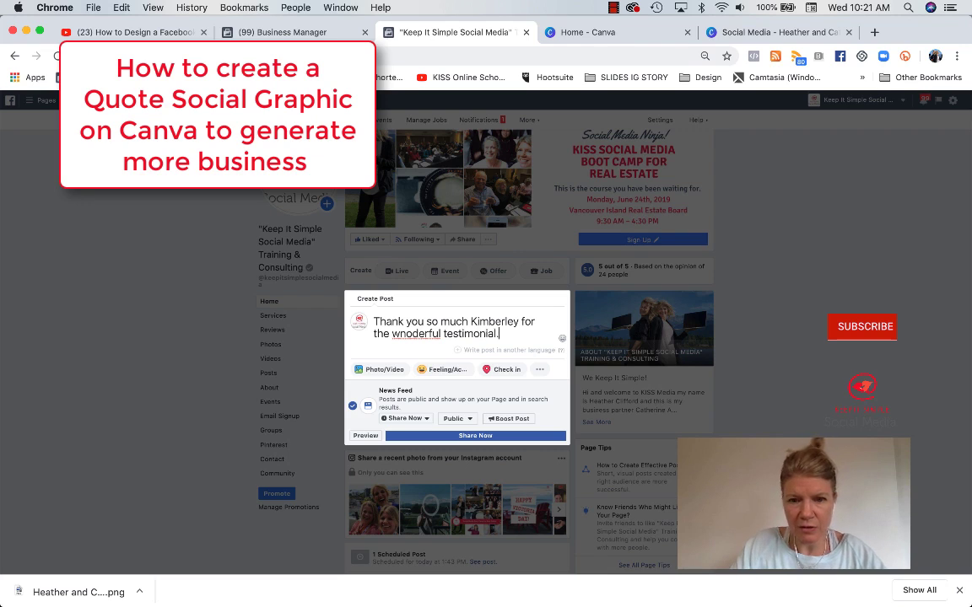
click(404, 334)
key(BackSpace)
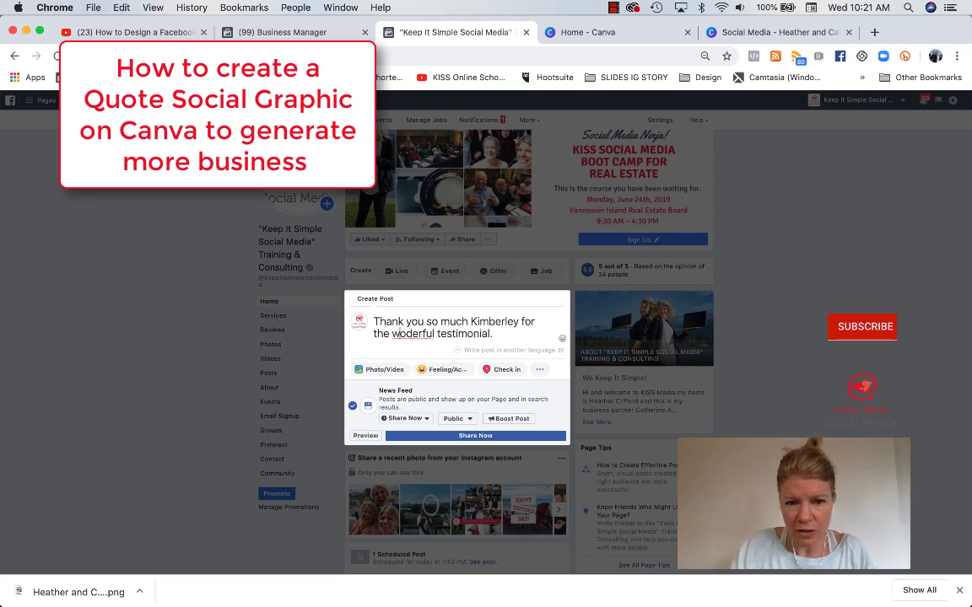
Step: Add the missing 'n' after 'wo' so the post text spells 'wonderful'
text(n)
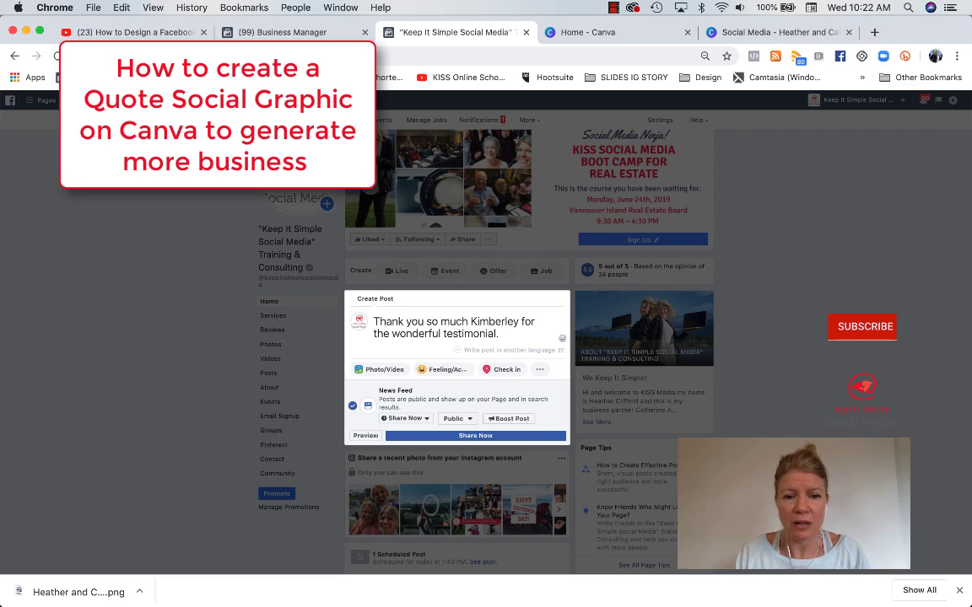
Step: Upload the reviewer quote PNG from the Desktop into the page post draft via Photo/Video
click(385, 370)
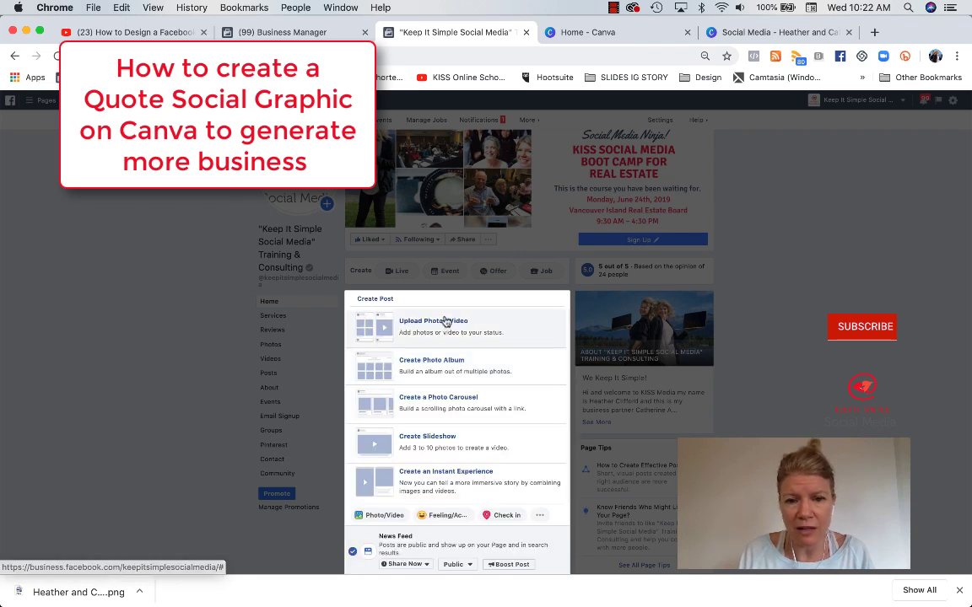
click(445, 321)
scroll(391, 295, down, 10)
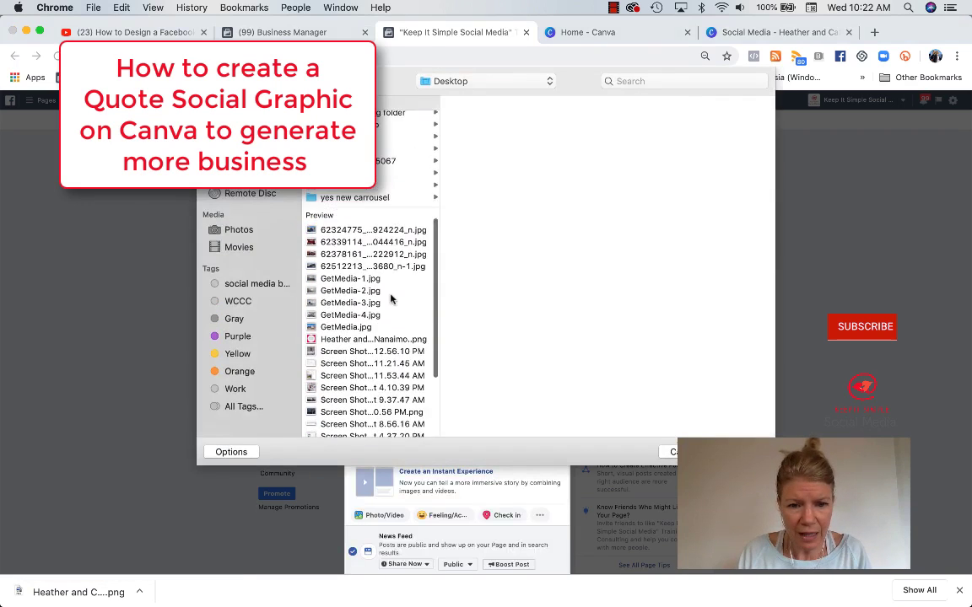
click(362, 312)
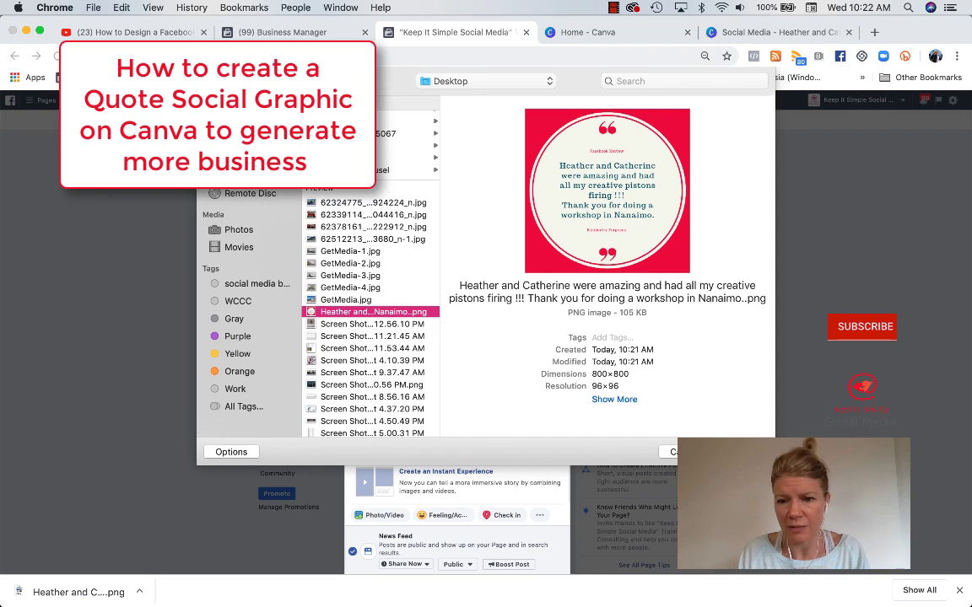
key(Return)
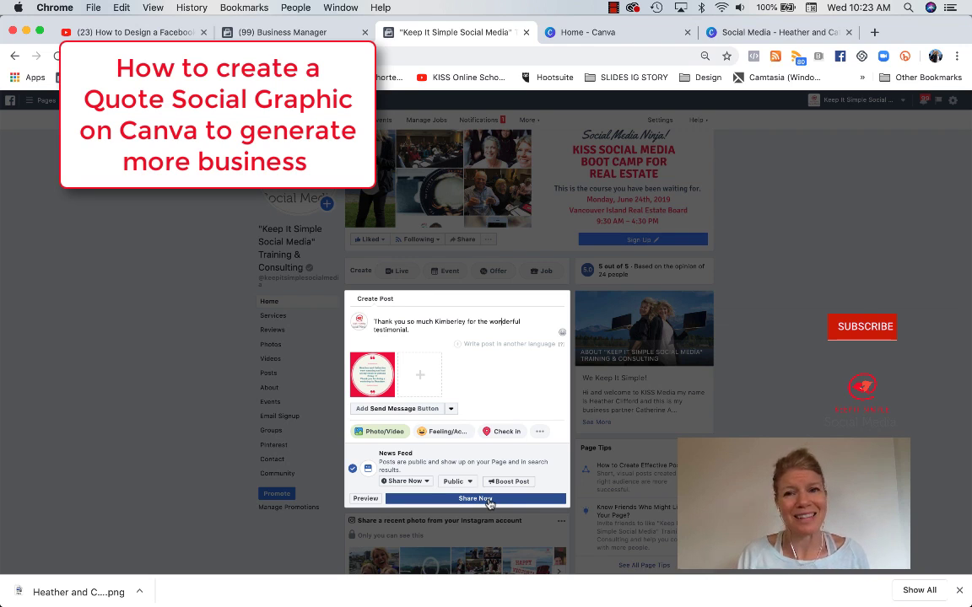
click(613, 8)
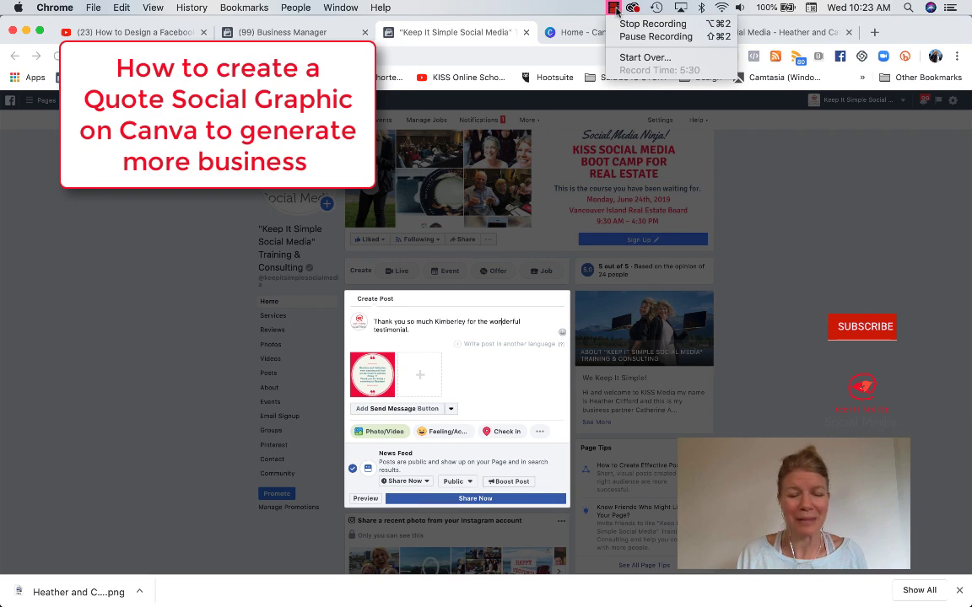